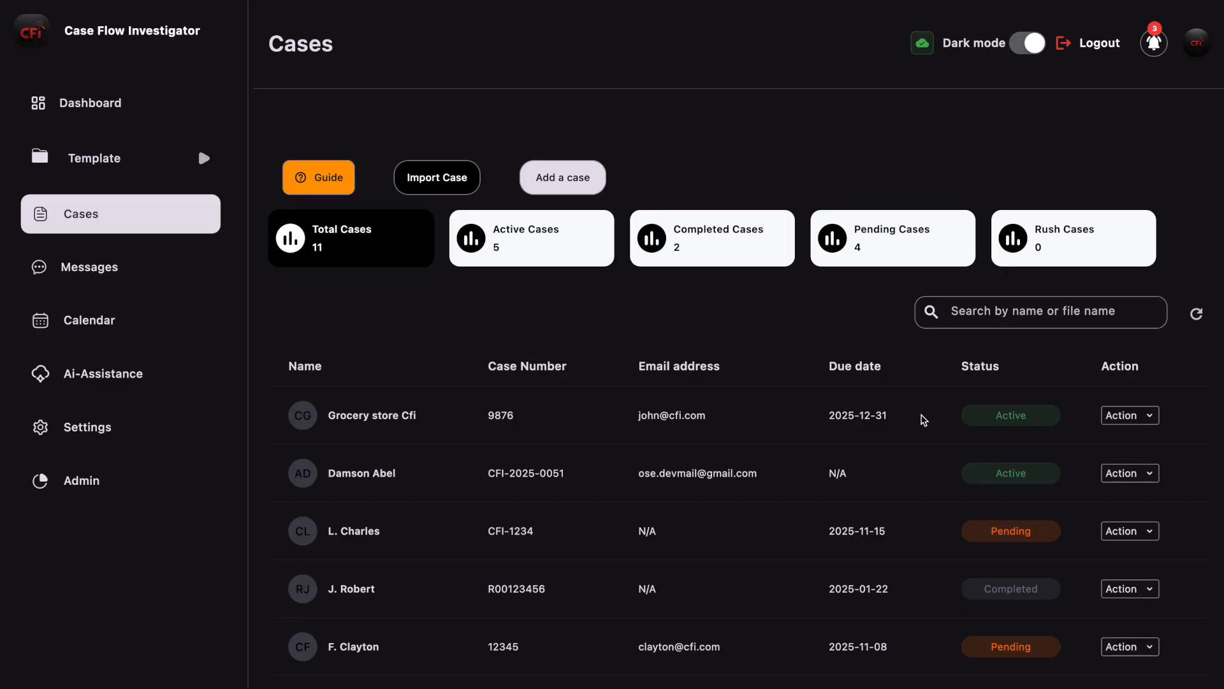
Step: View the details of the Grocery store Cfi case and open its Chainguard evidence archive
left_click(1146, 418)
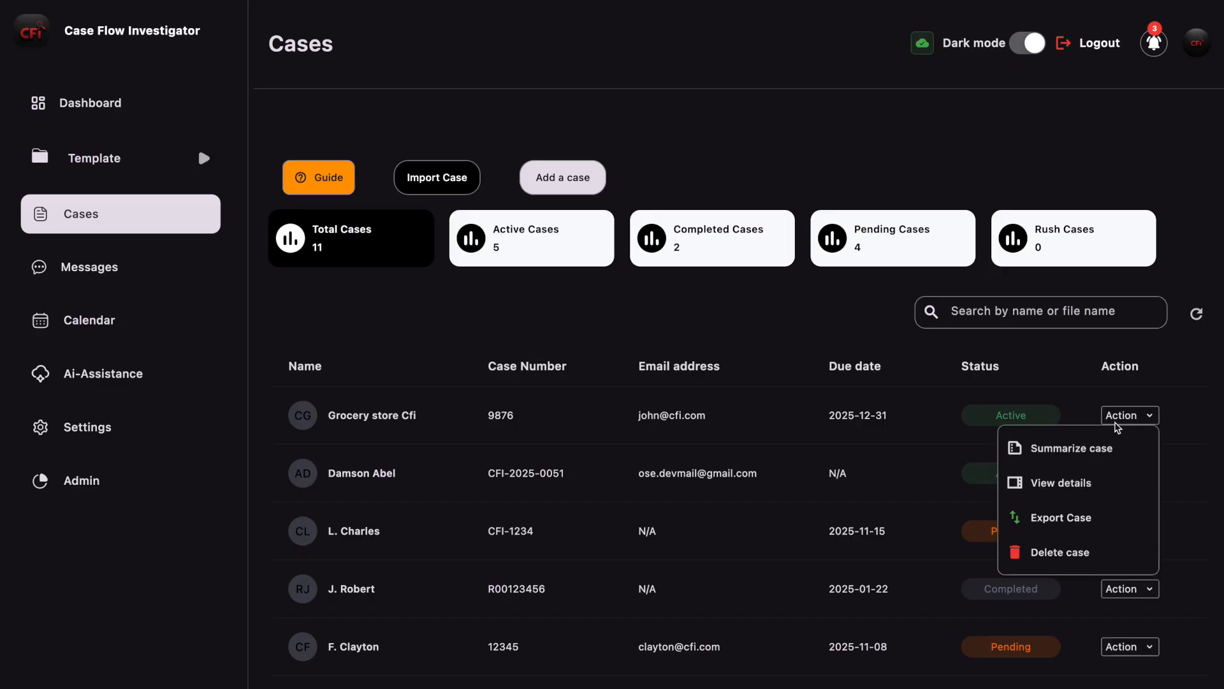
left_click(1064, 484)
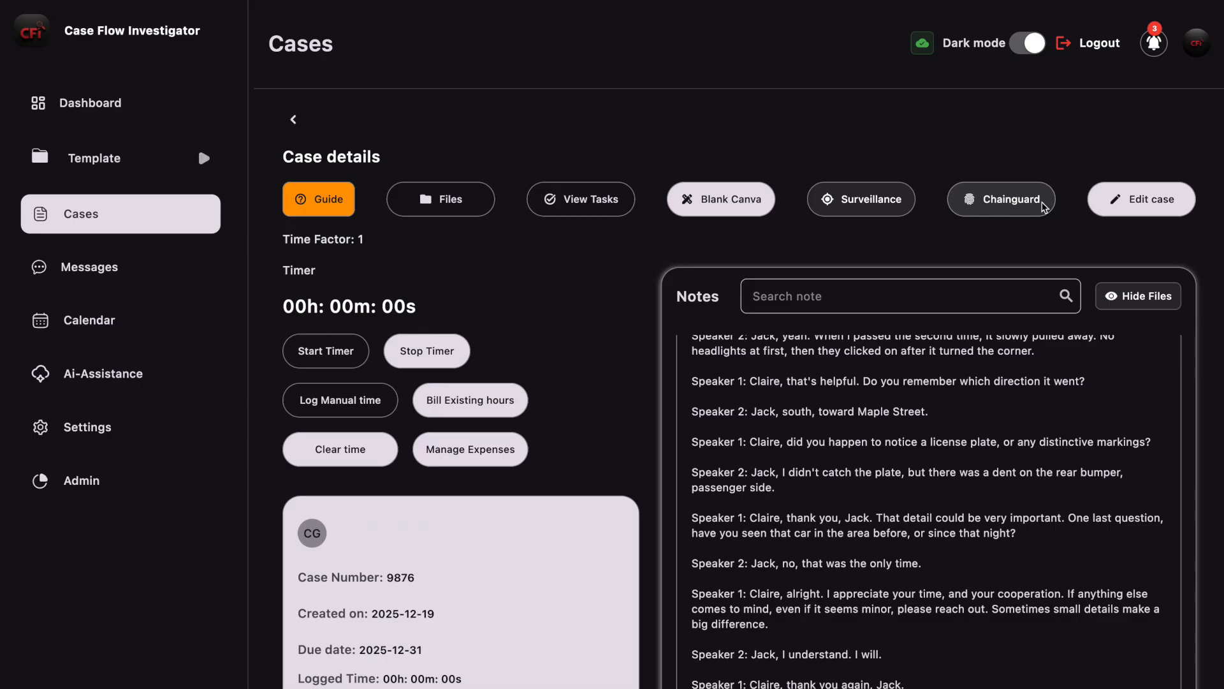
left_click(1023, 206)
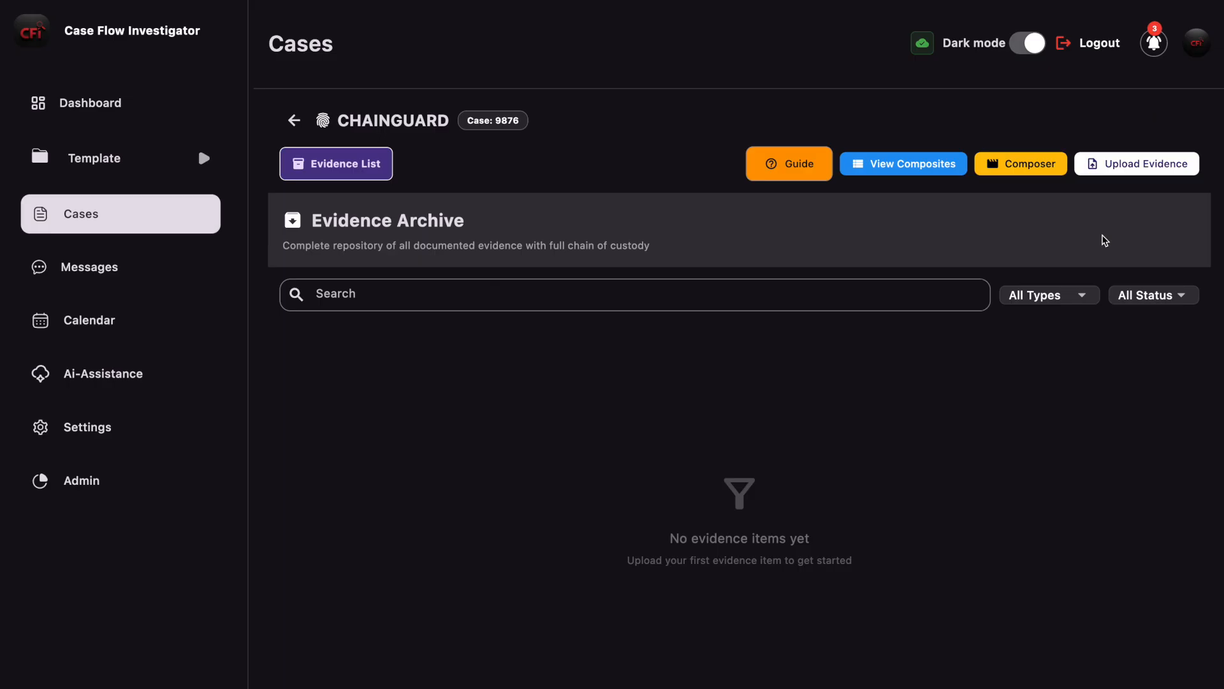
Step: Start a new evidence upload for the case and choose the Evidence Photo #1 file from the Desktop
left_click(1151, 170)
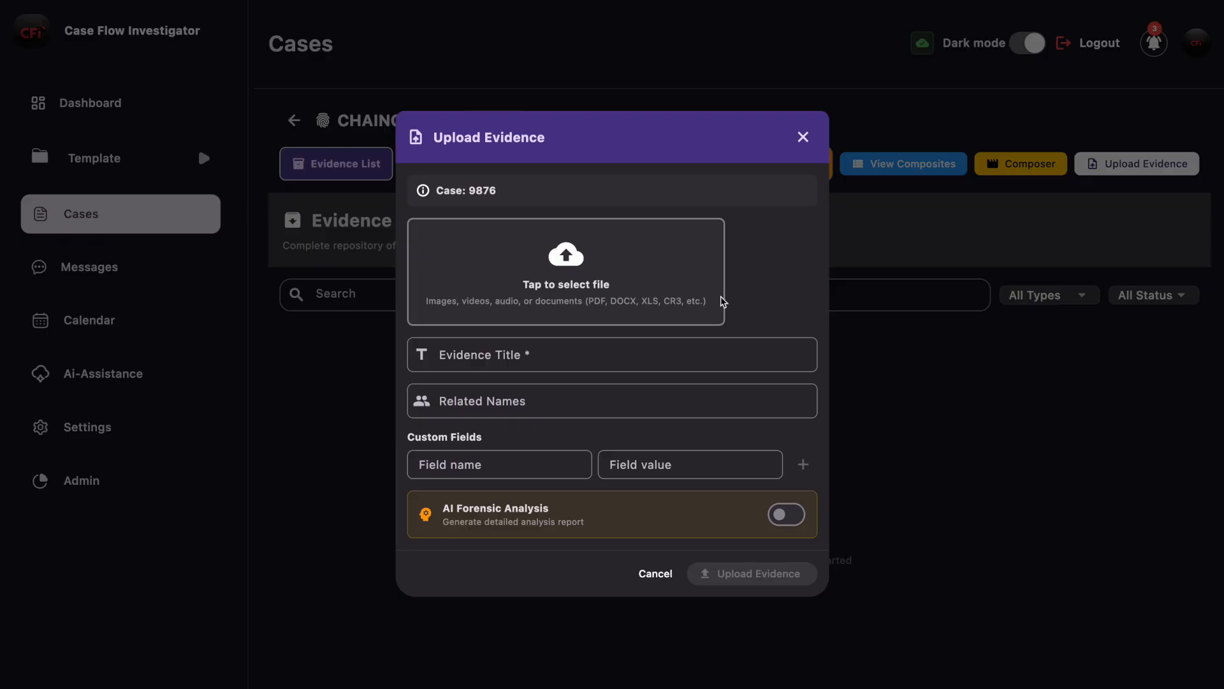
left_click(560, 290)
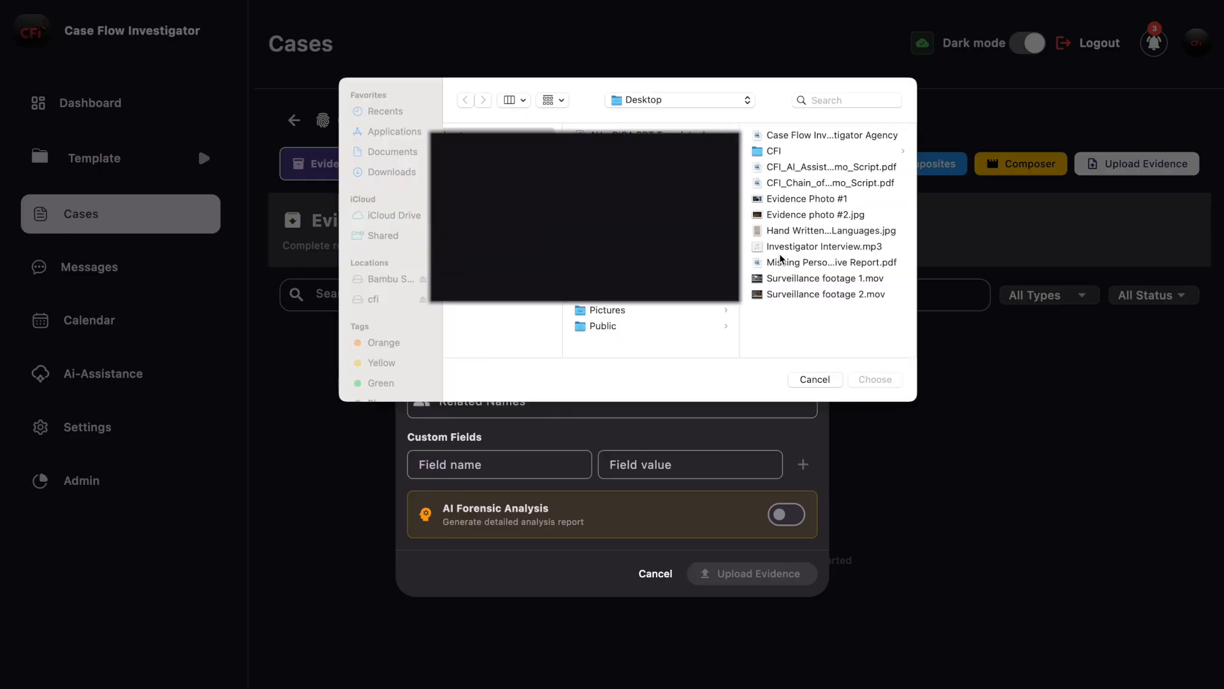
left_click(788, 200)
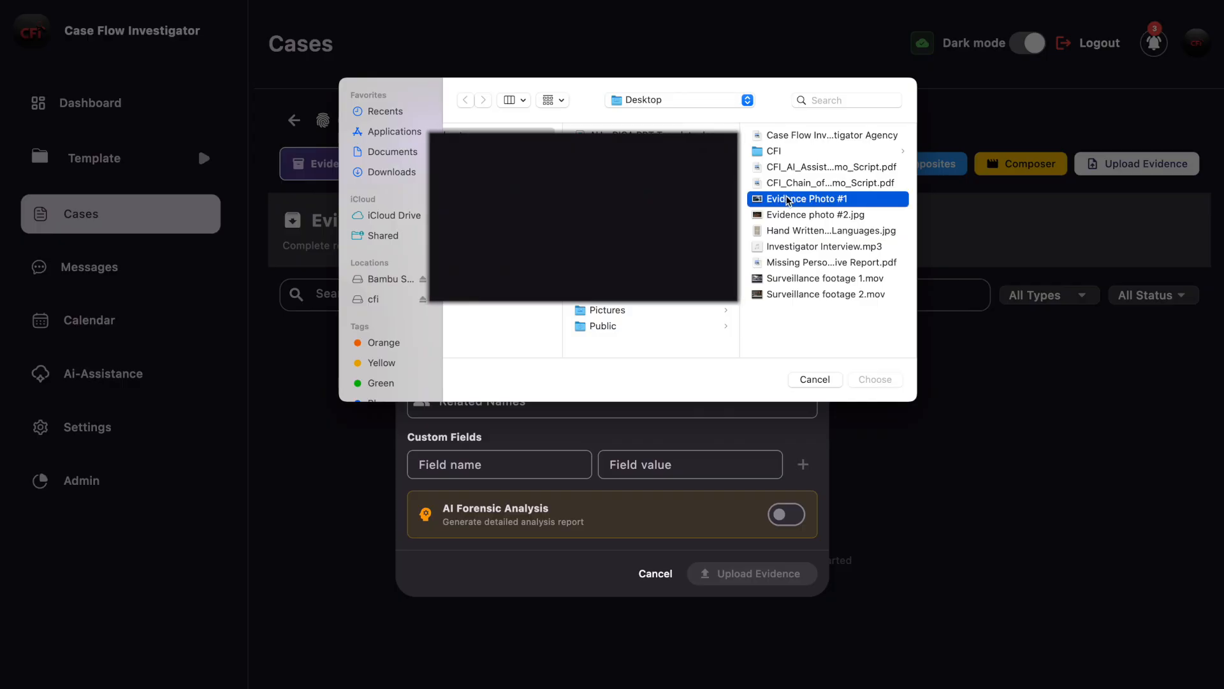
left_click(864, 380)
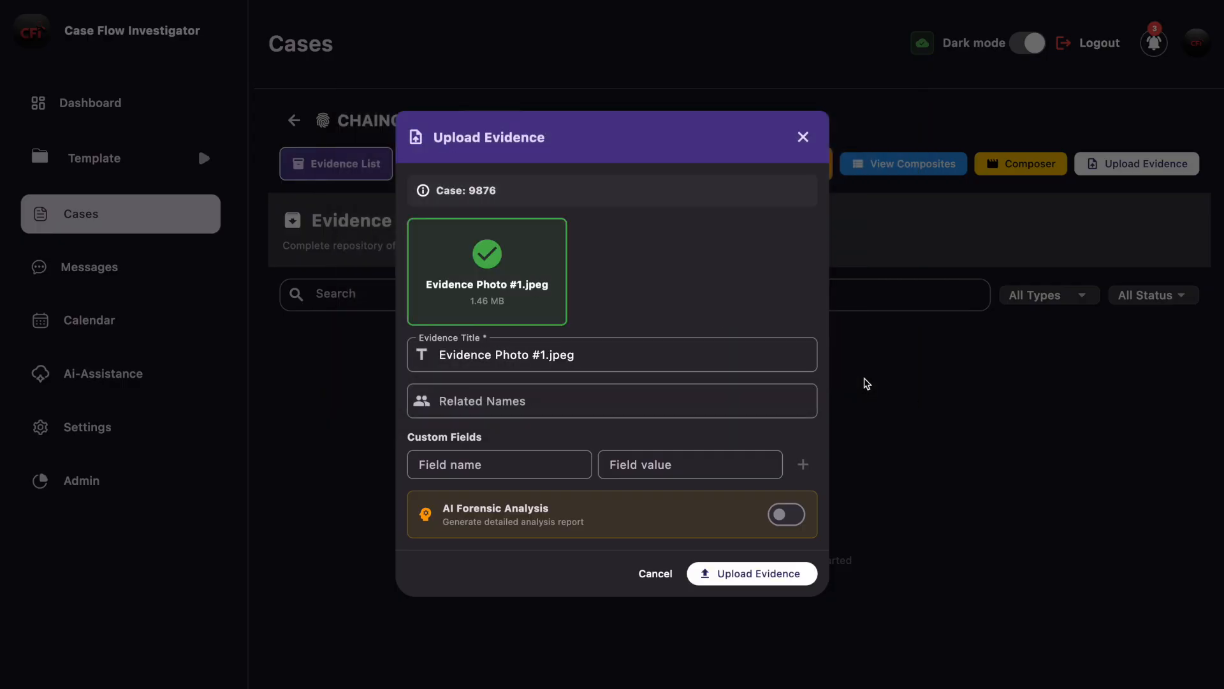
Step: Shorten the evidence title to "Evidence Photo #1" and upload it with AI Forensic Analysis left off
left_click(578, 362)
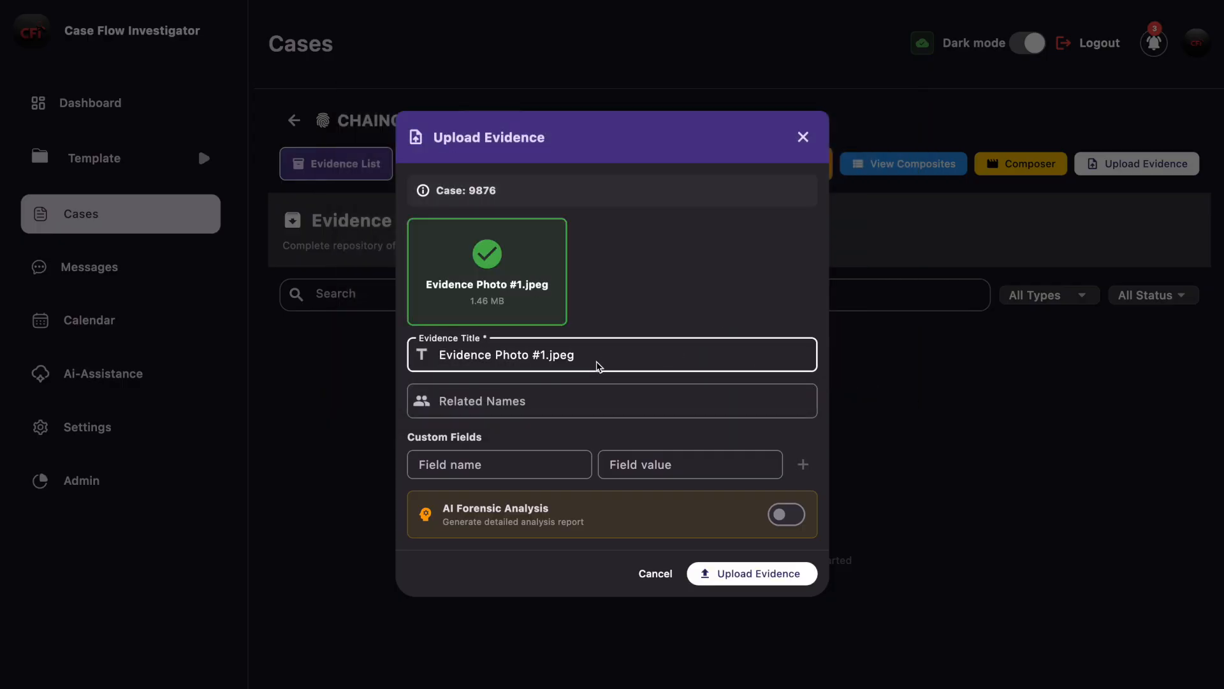
key("BackSpace")
key("BackSpace")
key("BackSpace")
key("BackSpace")
key("BackSpace")
left_click(779, 519)
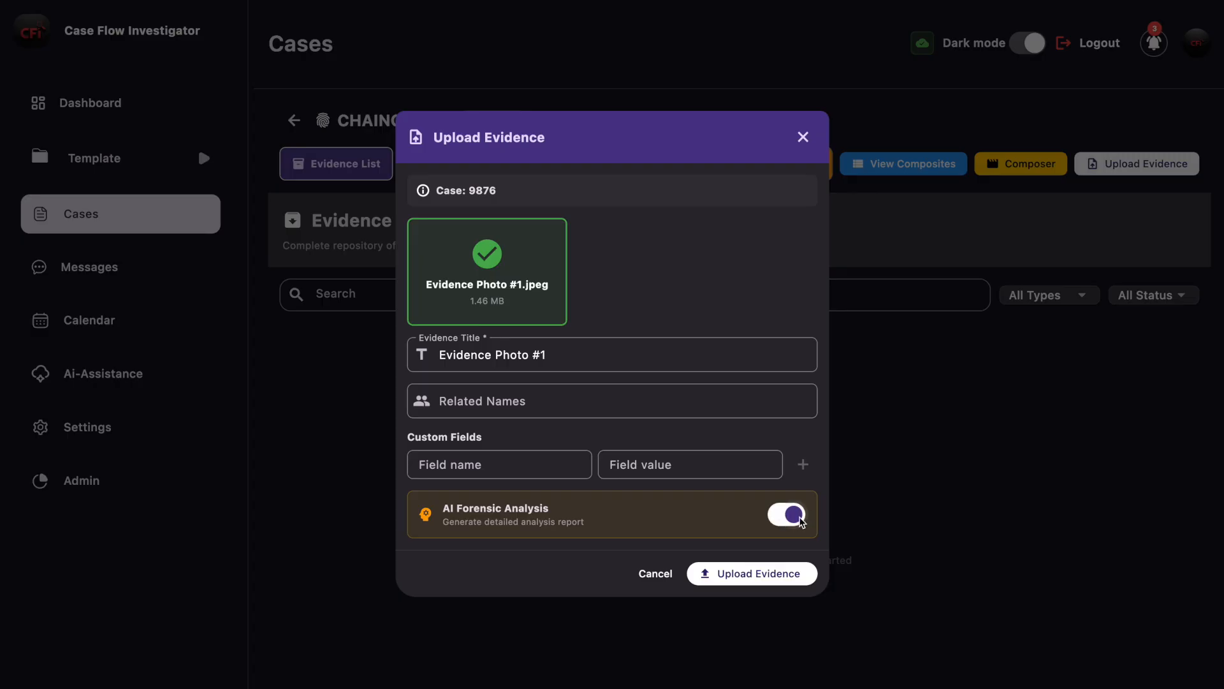
left_click(801, 519)
left_click(751, 573)
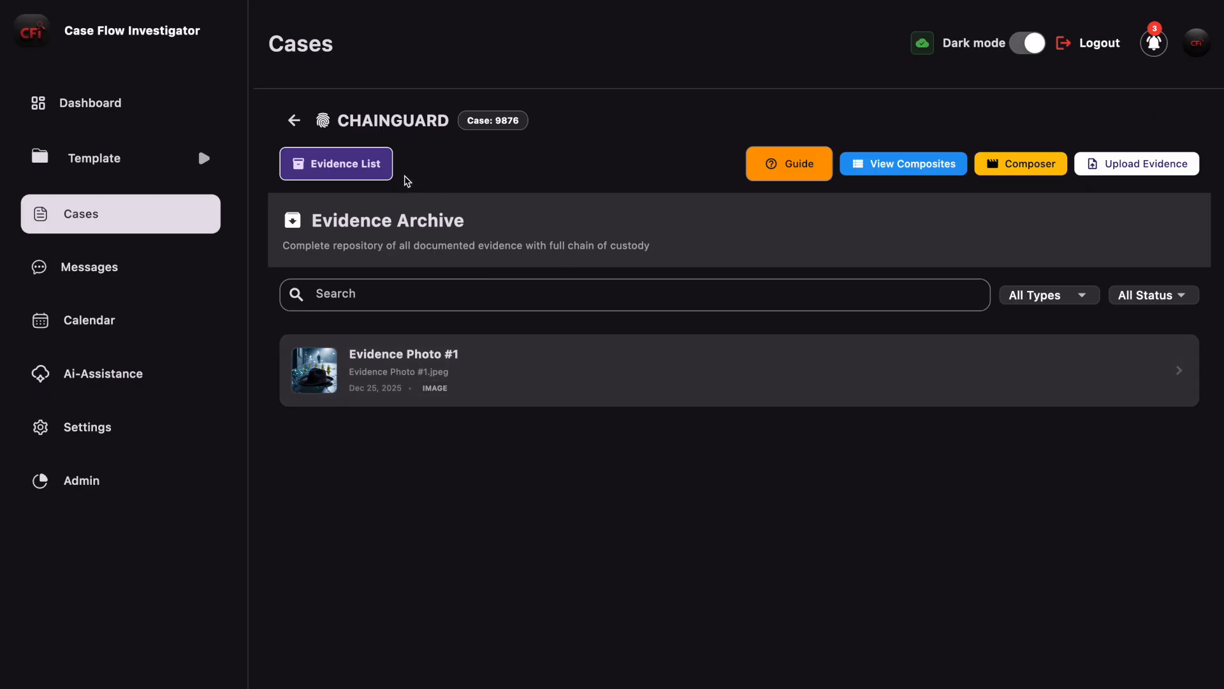
Step: Open the Evidence Photo #1 entry and review its image, metadata, AI analysis section and chain of custody
left_click(644, 377)
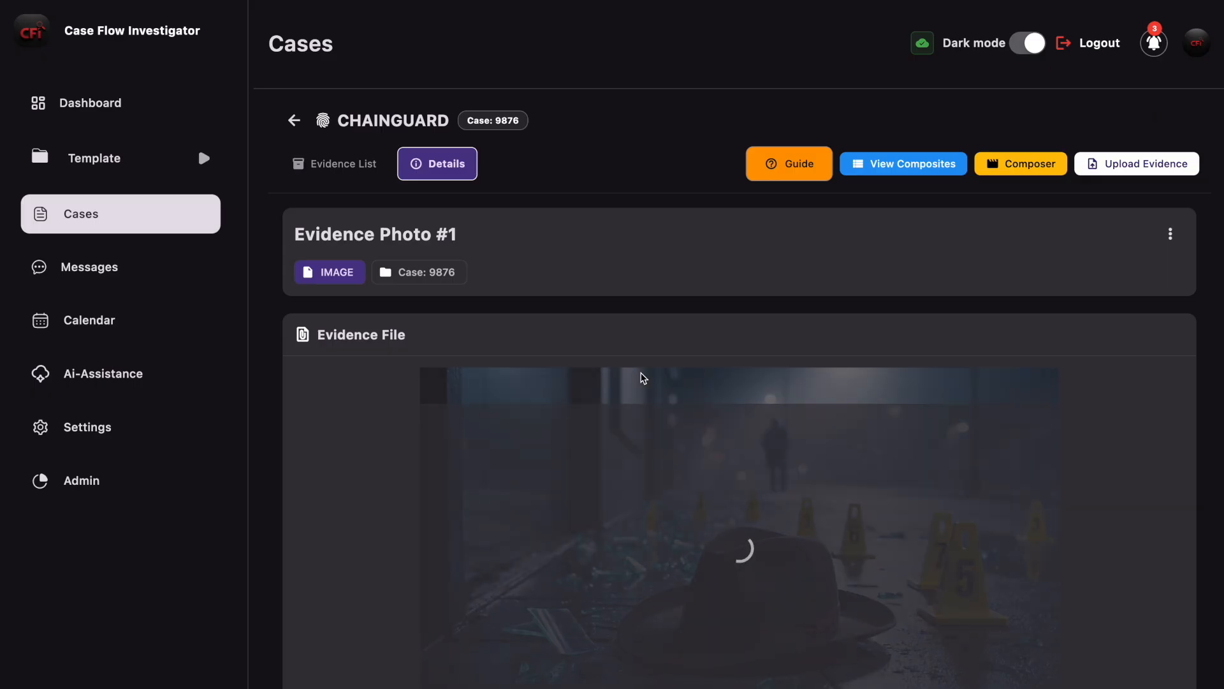
scroll(1145, 481, "down", 2)
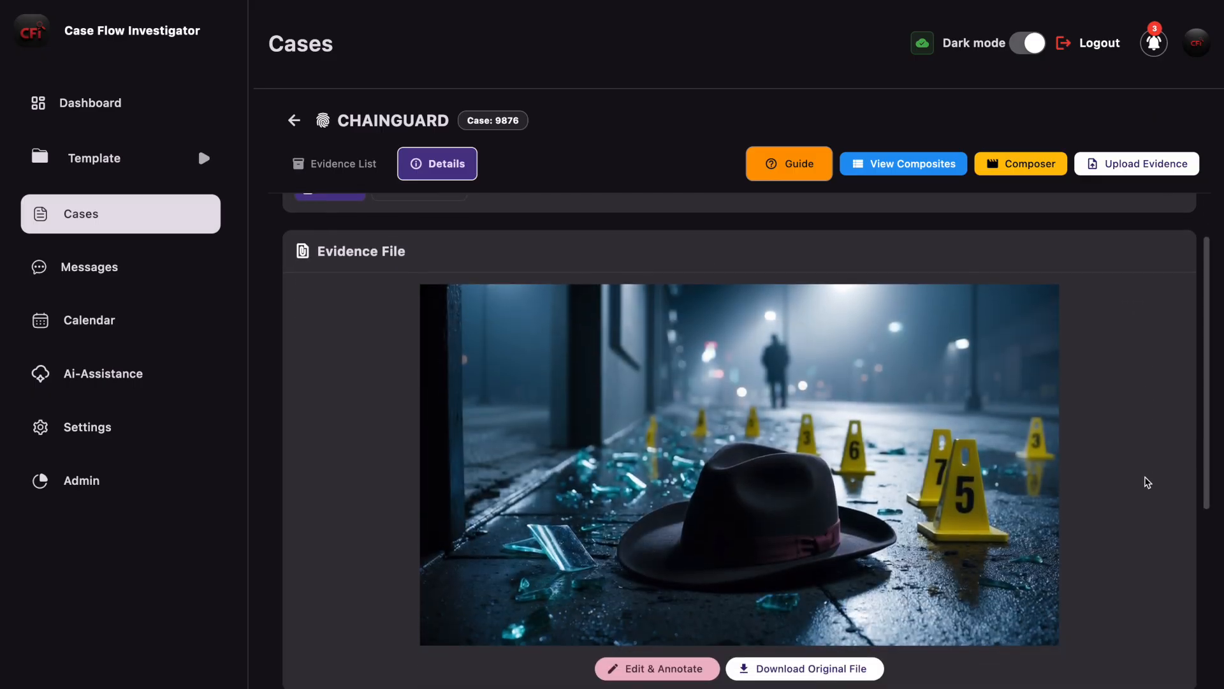
scroll(1147, 482, "up", 2)
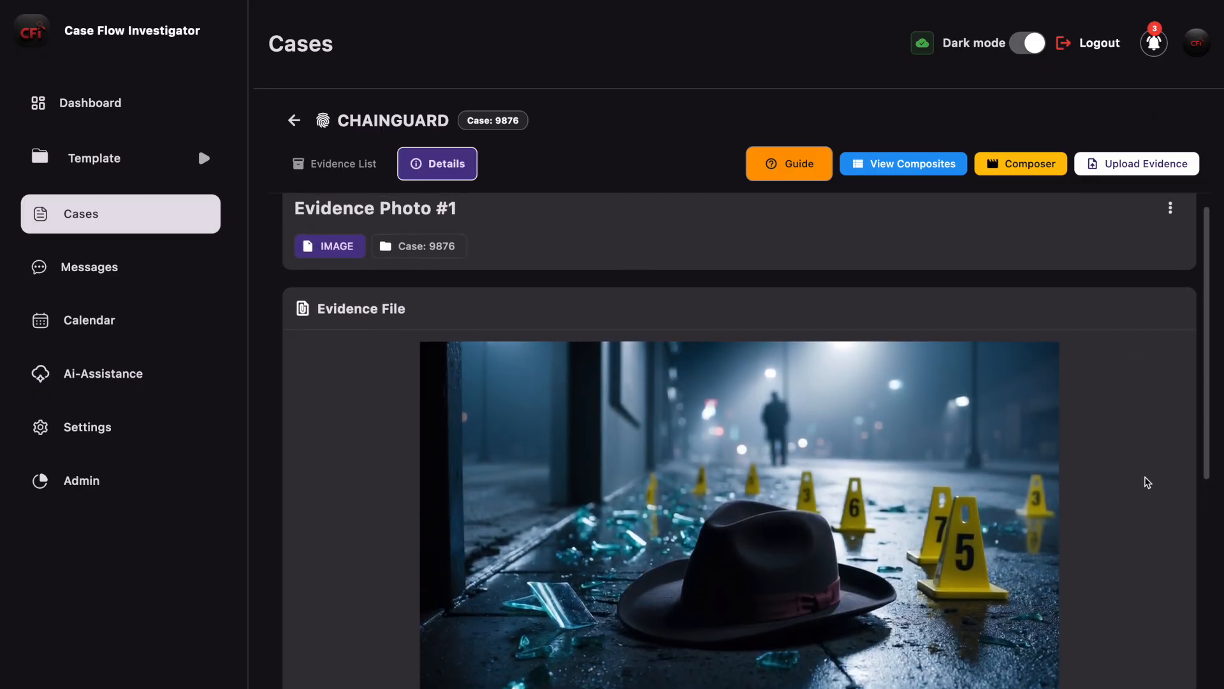
scroll(1147, 482, "down", 4)
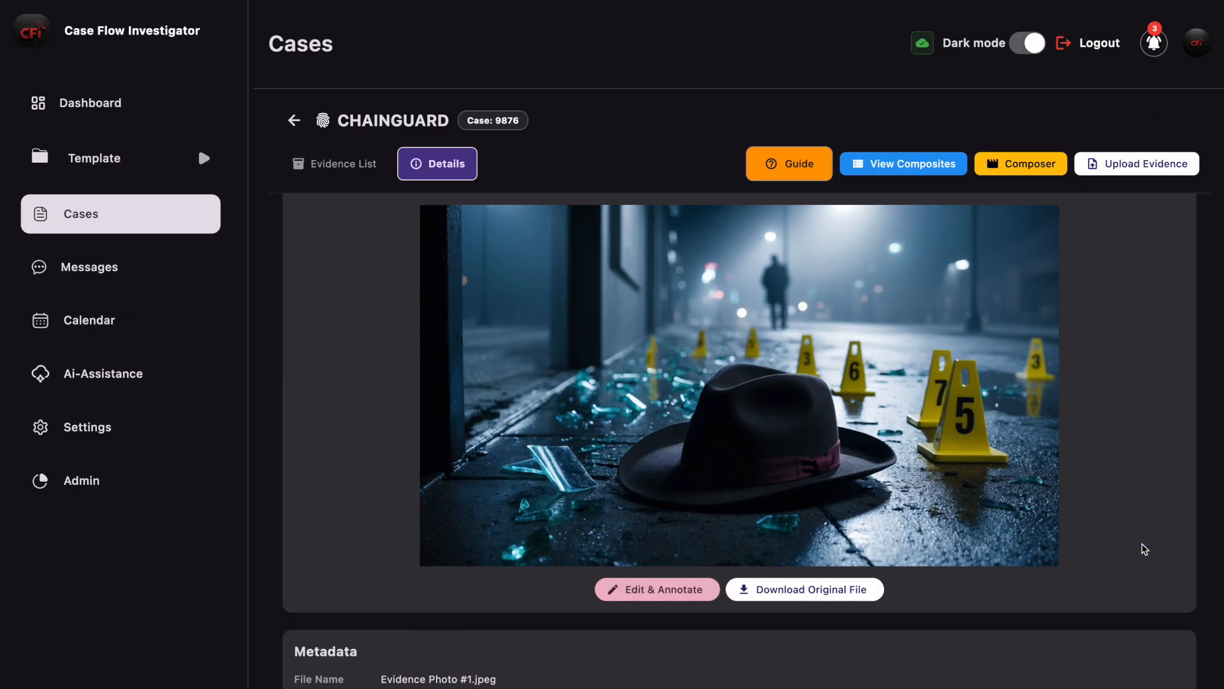
scroll(1144, 549, "down", 1)
scroll(1144, 549, "down", 1)
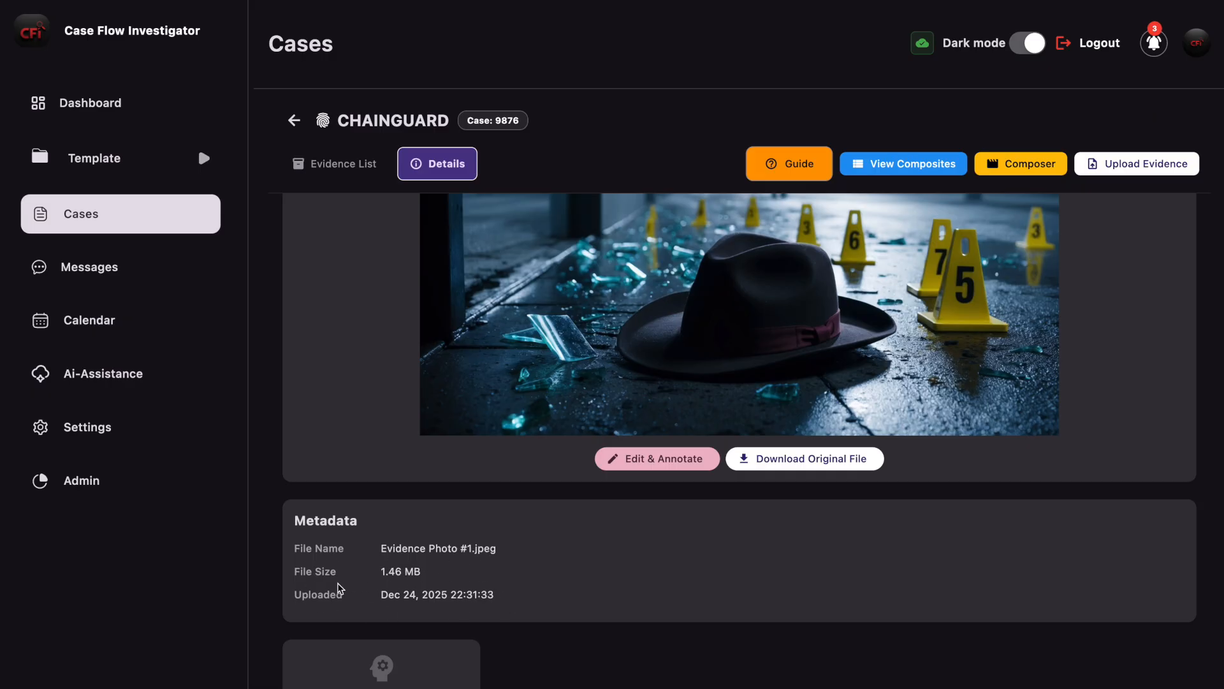
scroll(643, 593, "down", 3)
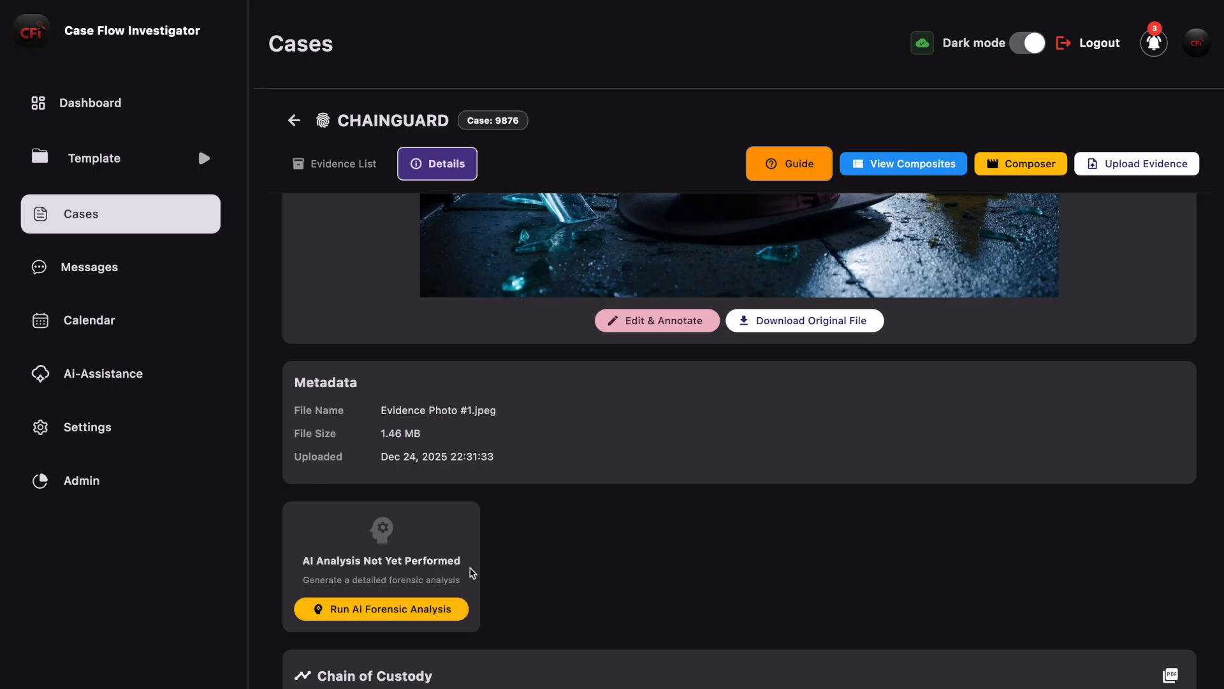
scroll(542, 563, "down", 1)
scroll(543, 564, "down", 1)
scroll(543, 565, "up", 1)
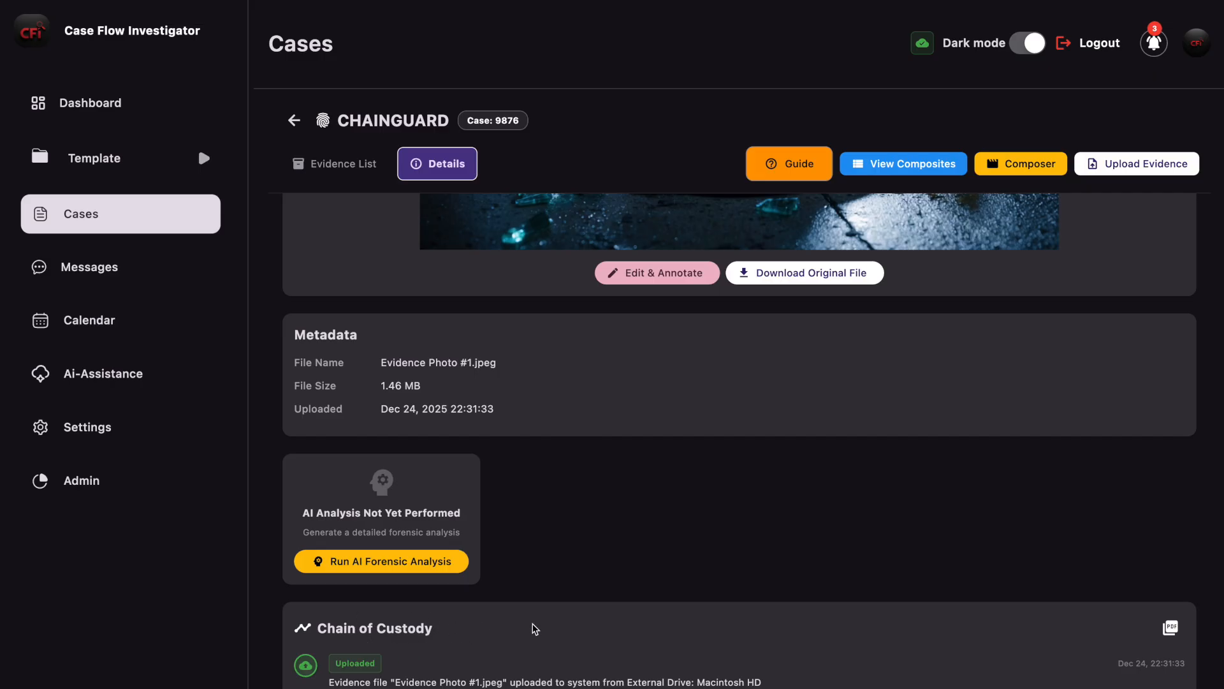
scroll(657, 616, "up", 5)
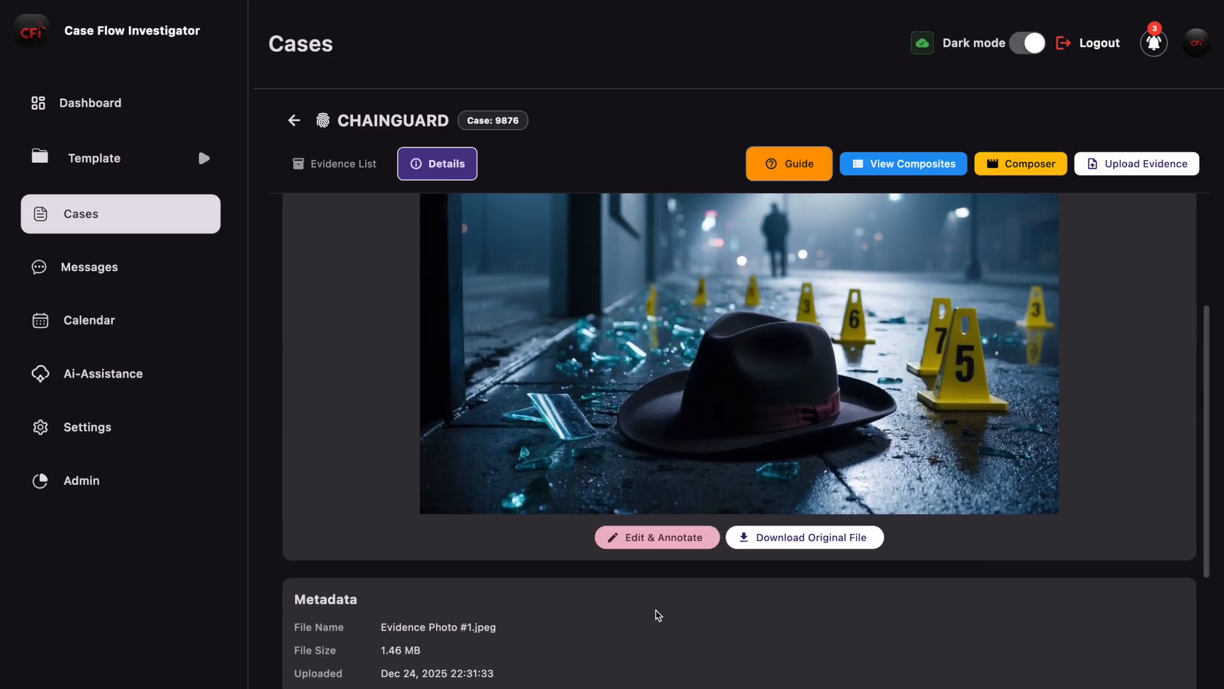
scroll(657, 614, "up", 2)
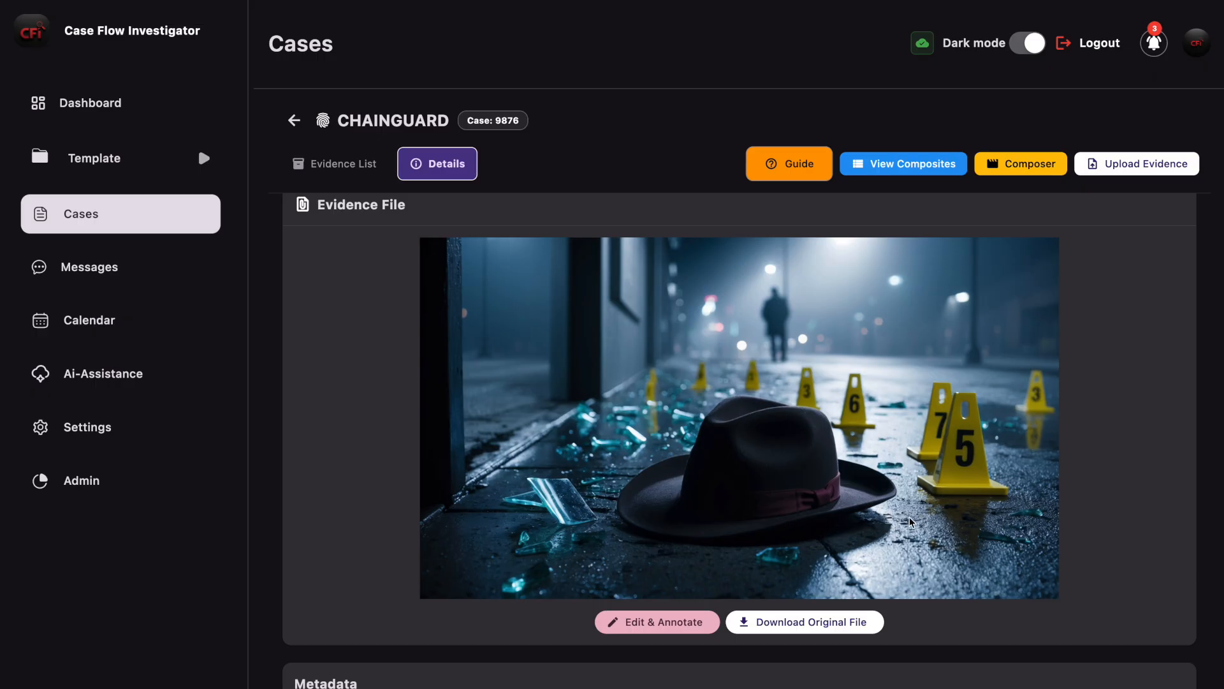
Step: Run the AI Forensic Analysis on Evidence Photo #1
scroll(909, 518, "down", 7)
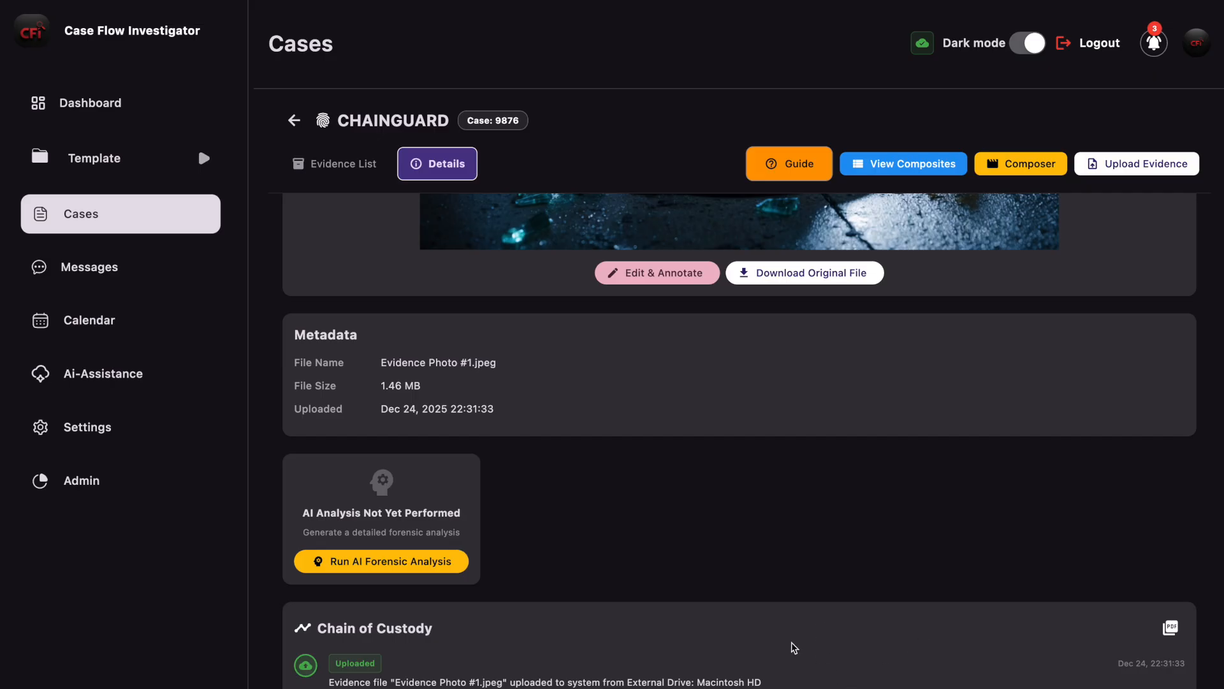
scroll(618, 590, "up", 2)
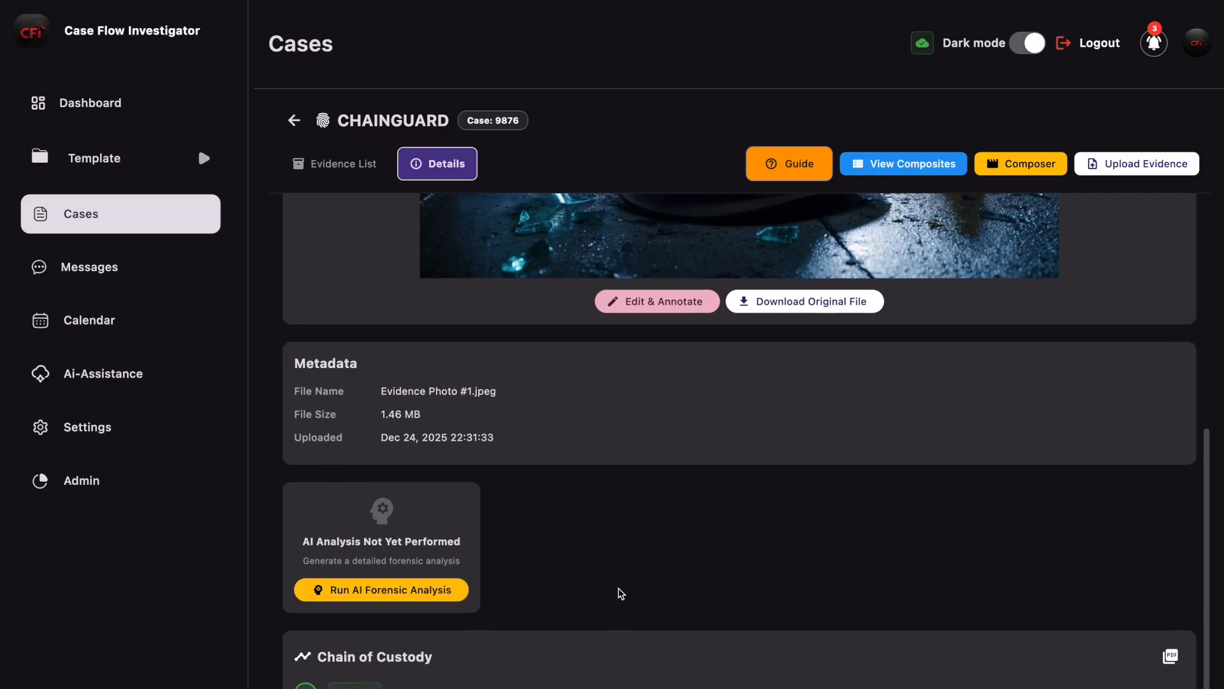
left_click(374, 599)
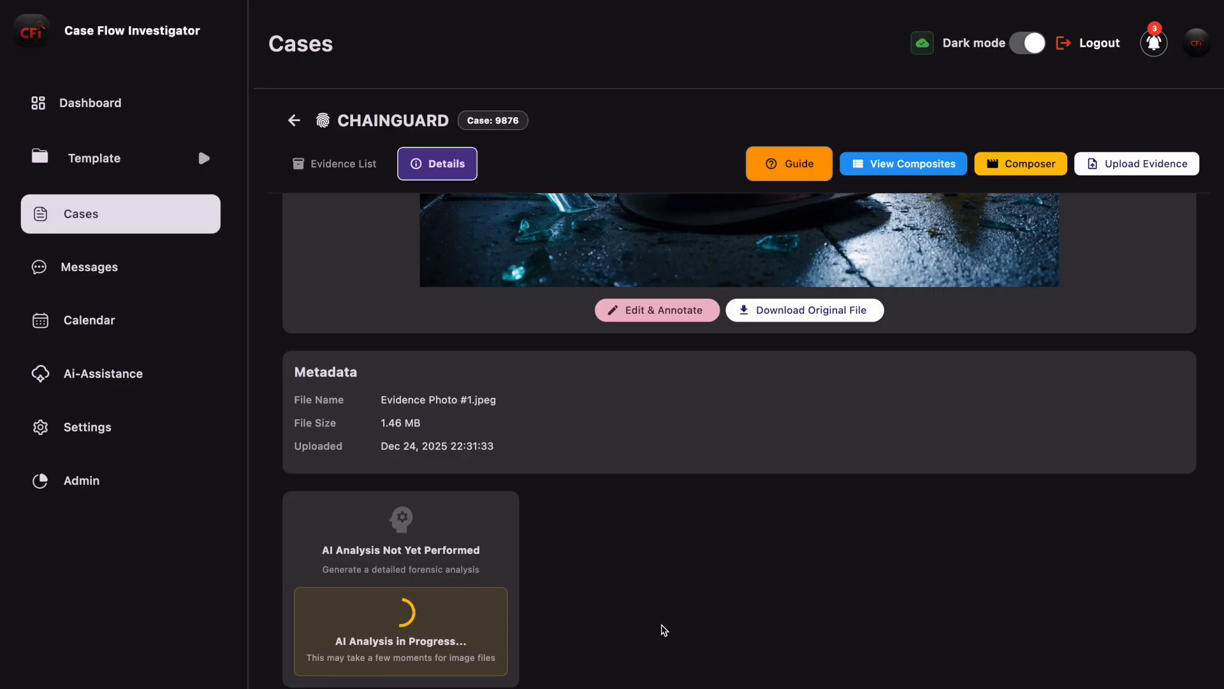
scroll(663, 630, "up", 1)
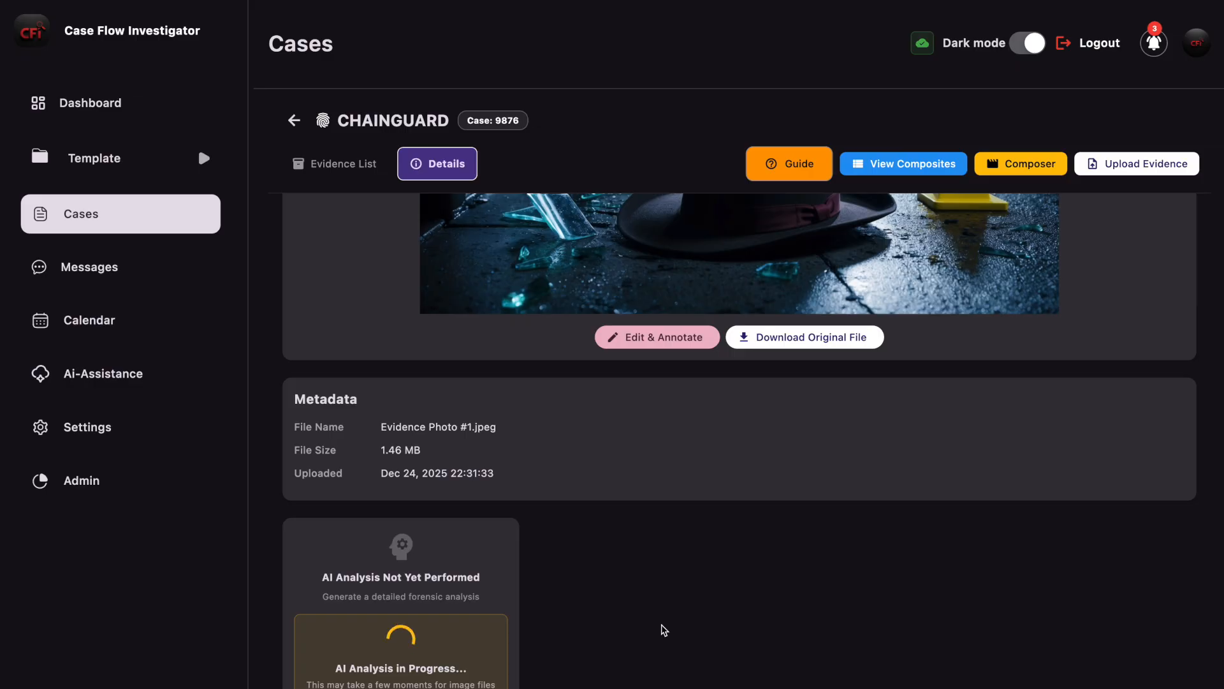
scroll(663, 630, "up", 5)
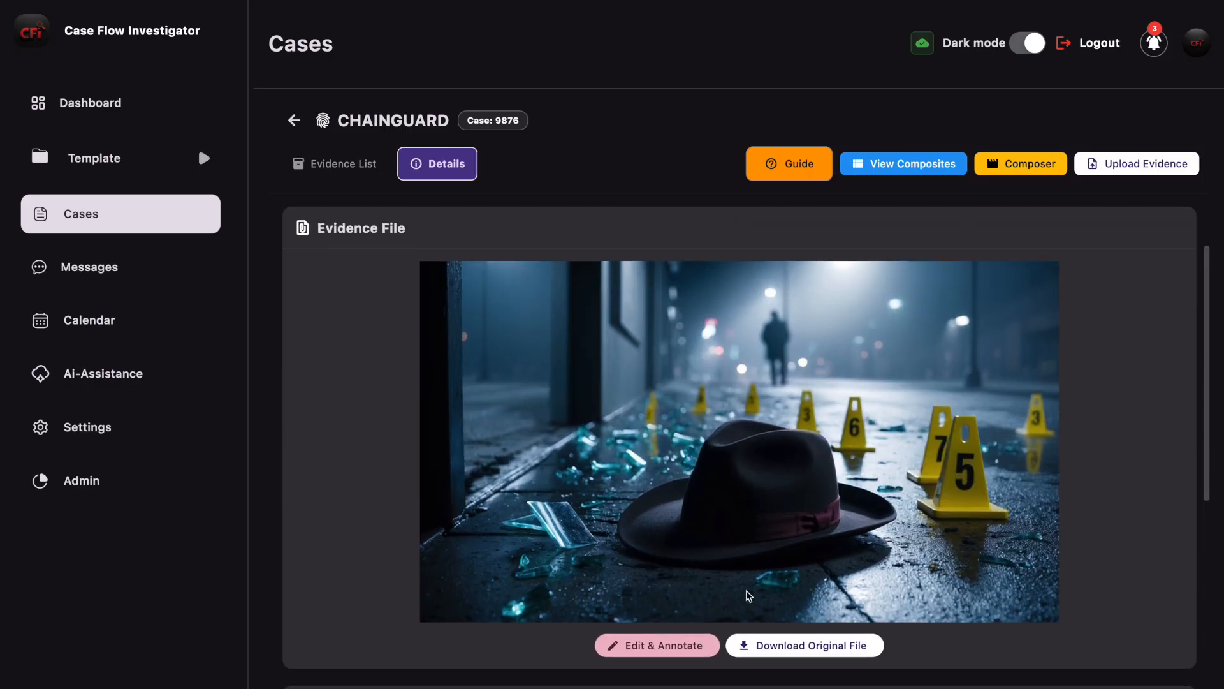
scroll(793, 526, "down", 6)
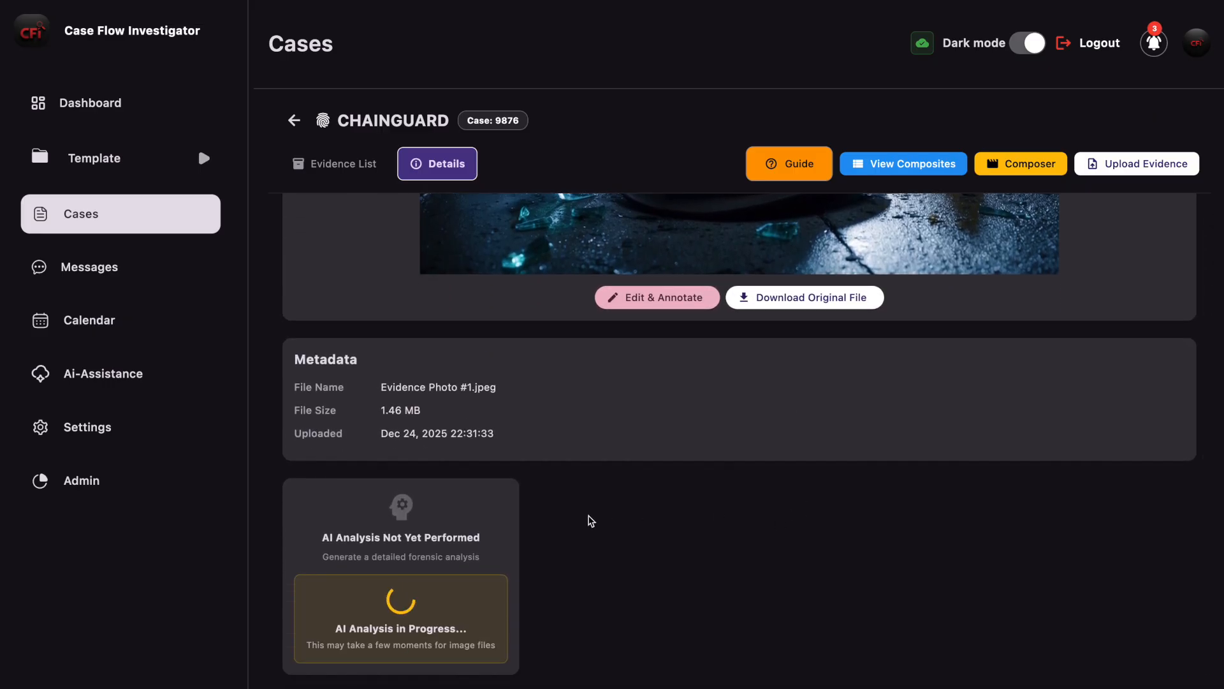
Step: Read the forensic analysis report for Evidence Photo #1, from the visual description through the recommendations and conclusion
scroll(723, 421, "down", 3)
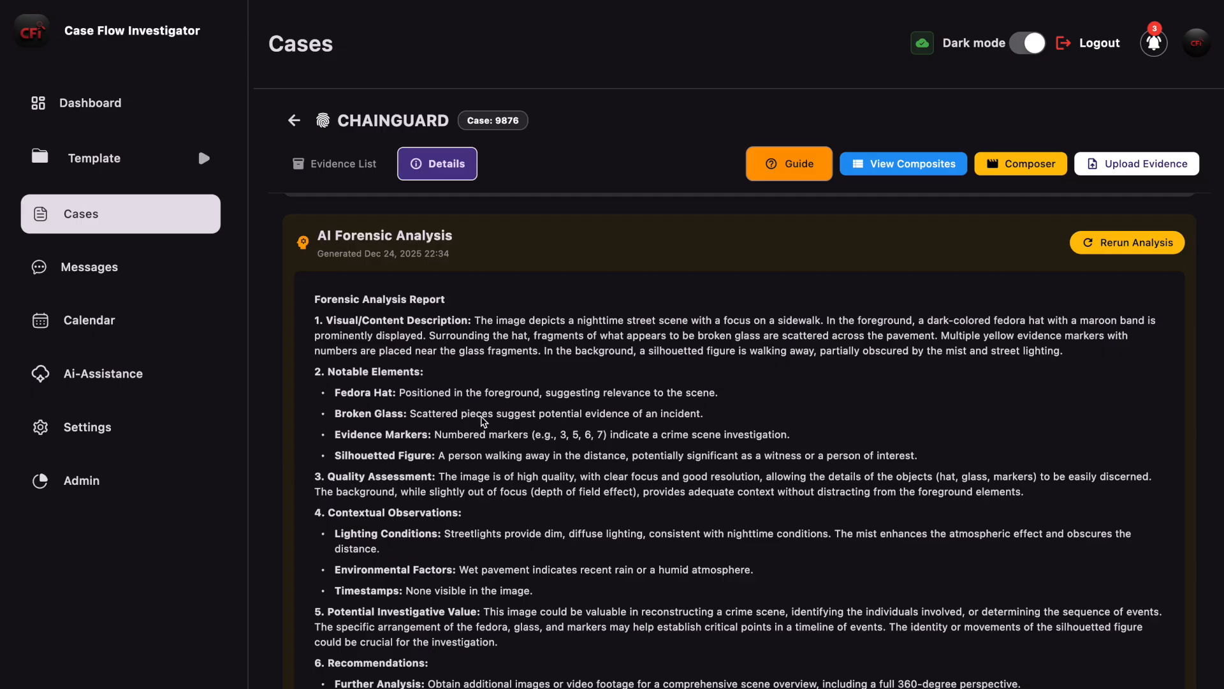
scroll(484, 421, "down", 1)
scroll(424, 422, "down", 1)
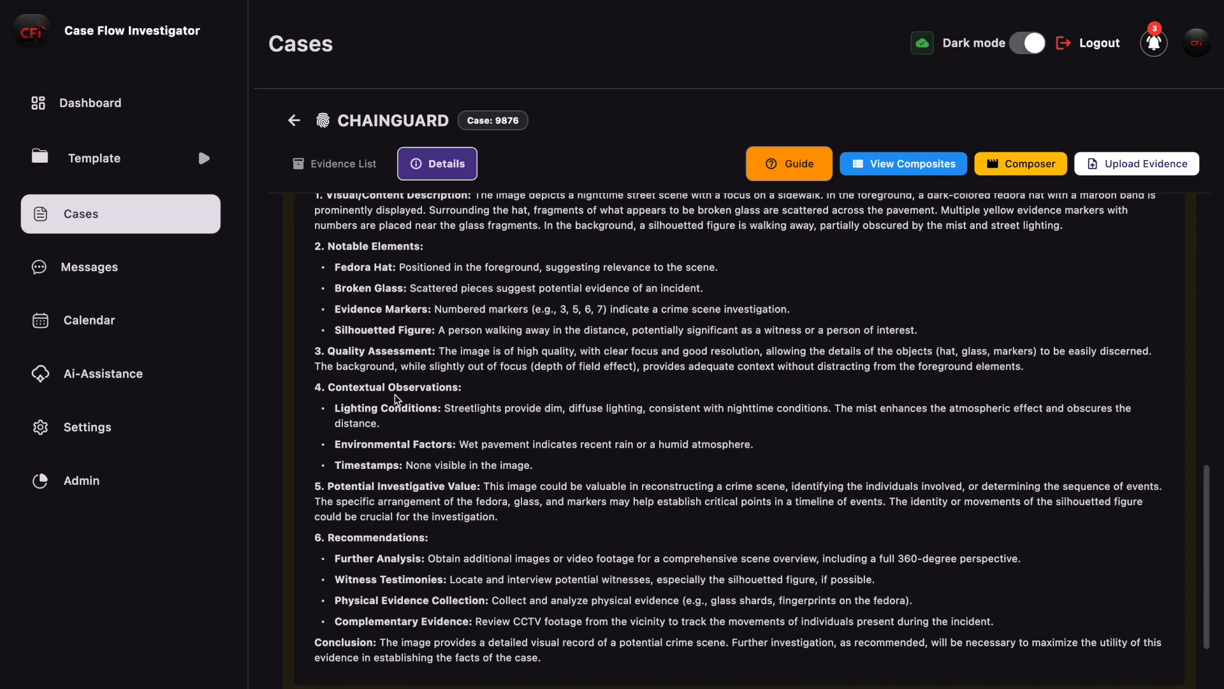
scroll(551, 458, "down", 1)
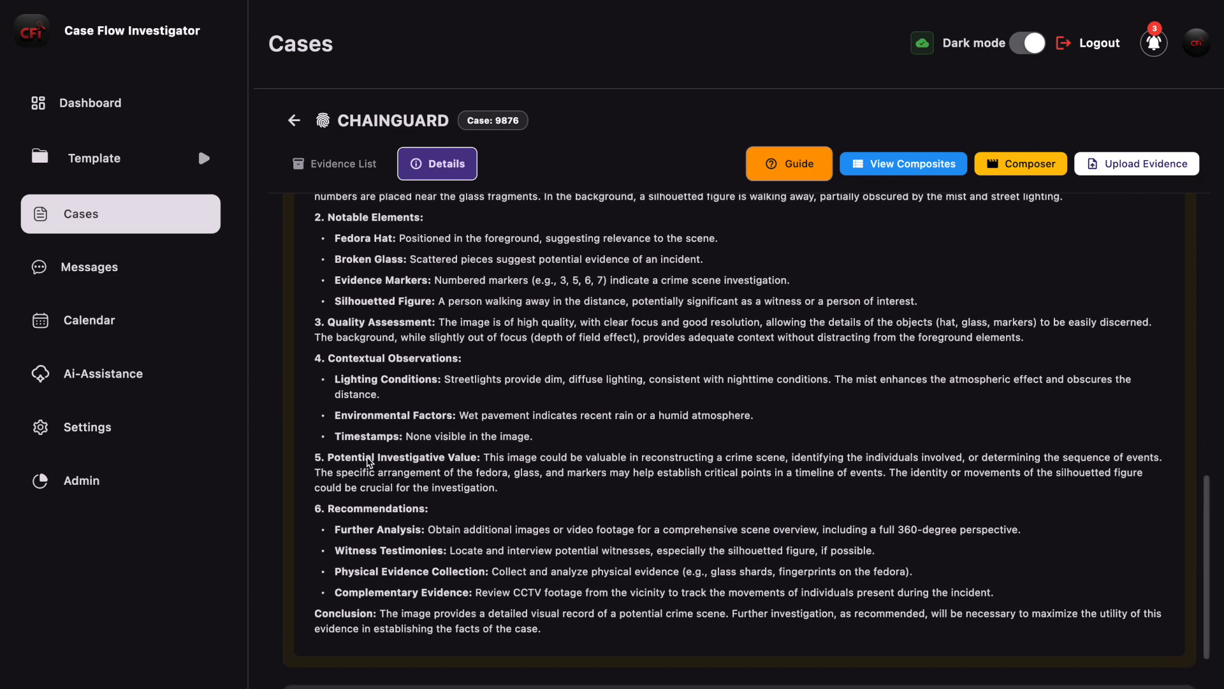
scroll(547, 503, "down", 1)
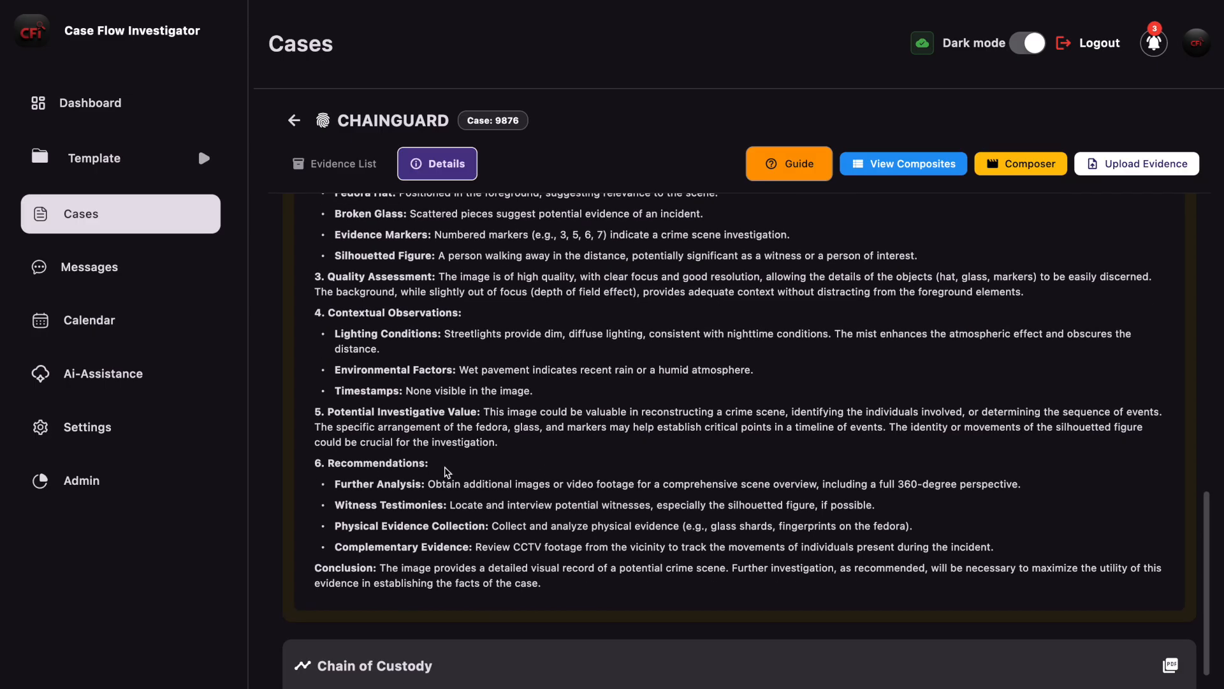
scroll(592, 546, "up", 4)
scroll(593, 547, "up", 6)
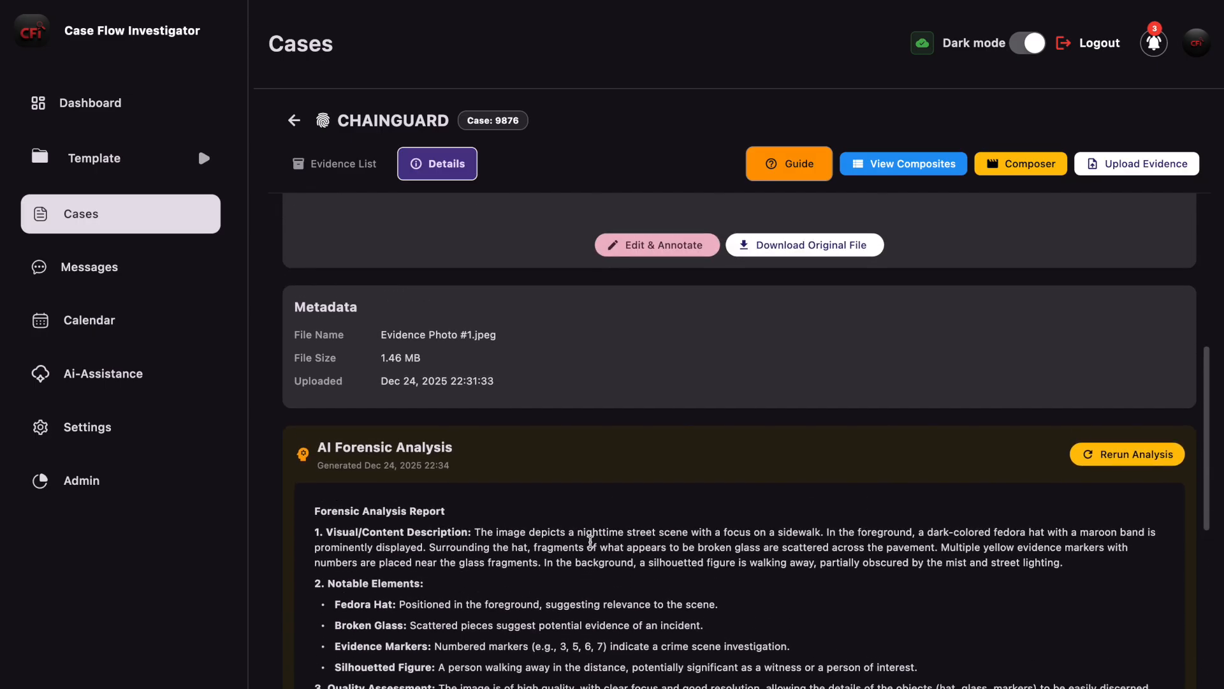
scroll(588, 540, "down", 7)
scroll(590, 542, "down", 1)
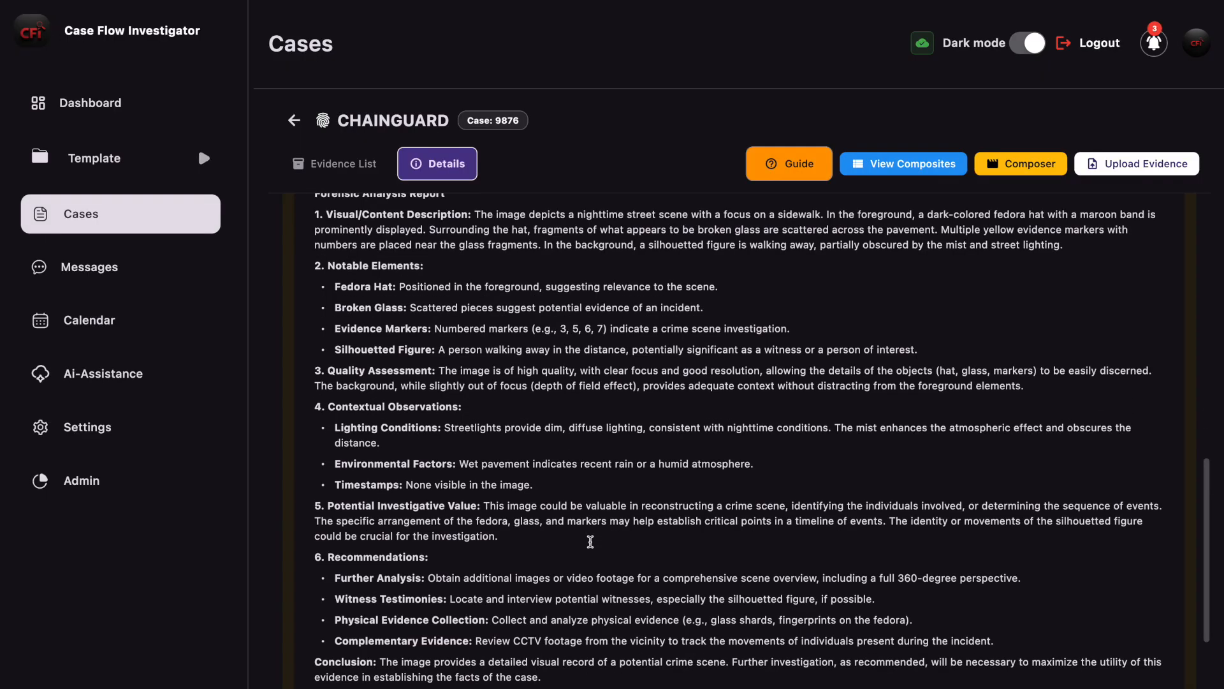
scroll(591, 541, "up", 3)
scroll(592, 547, "down", 5)
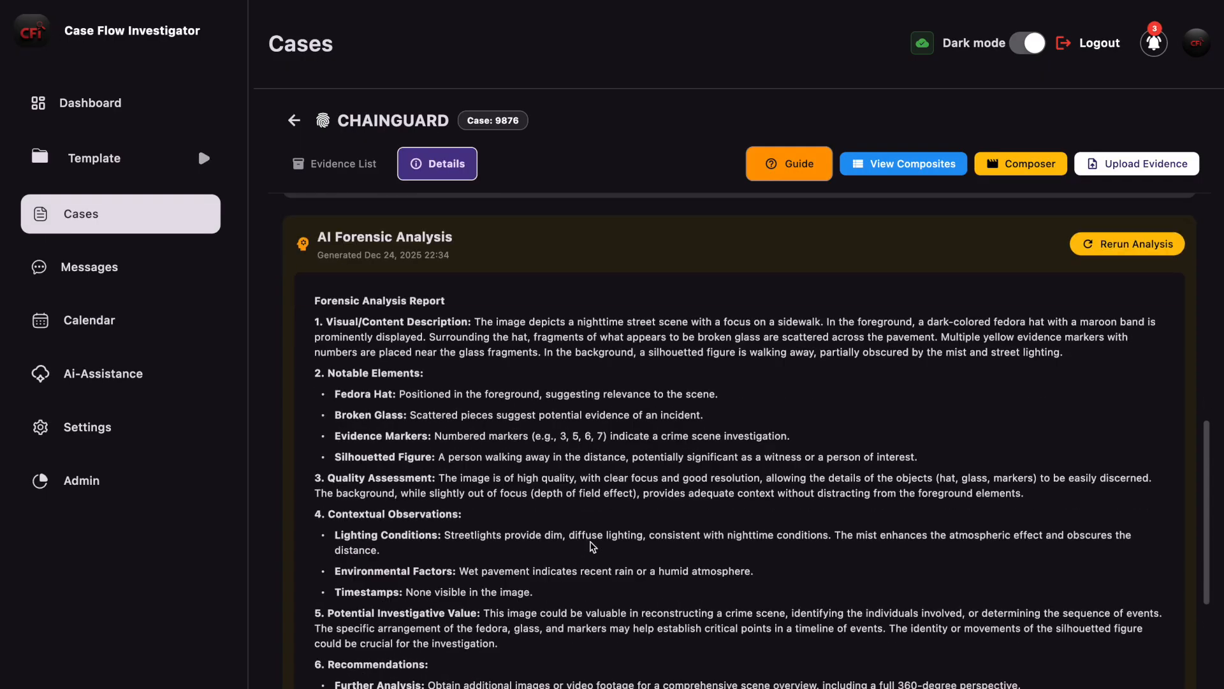
scroll(852, 491, "up", 3)
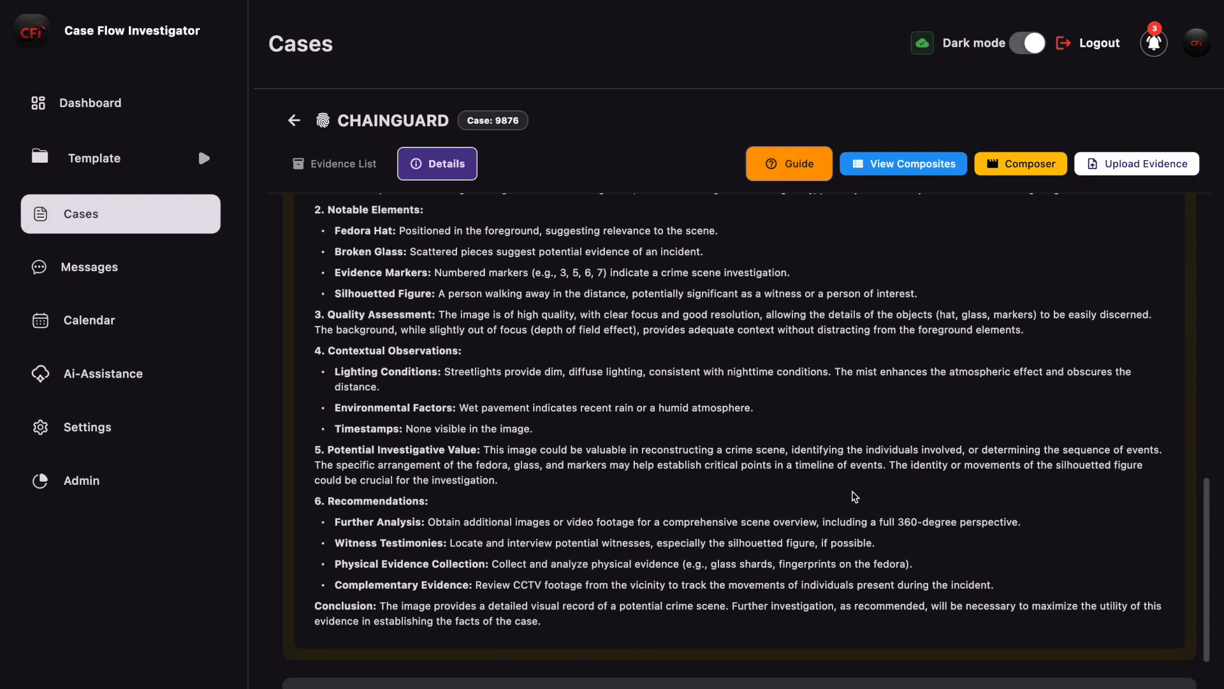
scroll(852, 491, "up", 6)
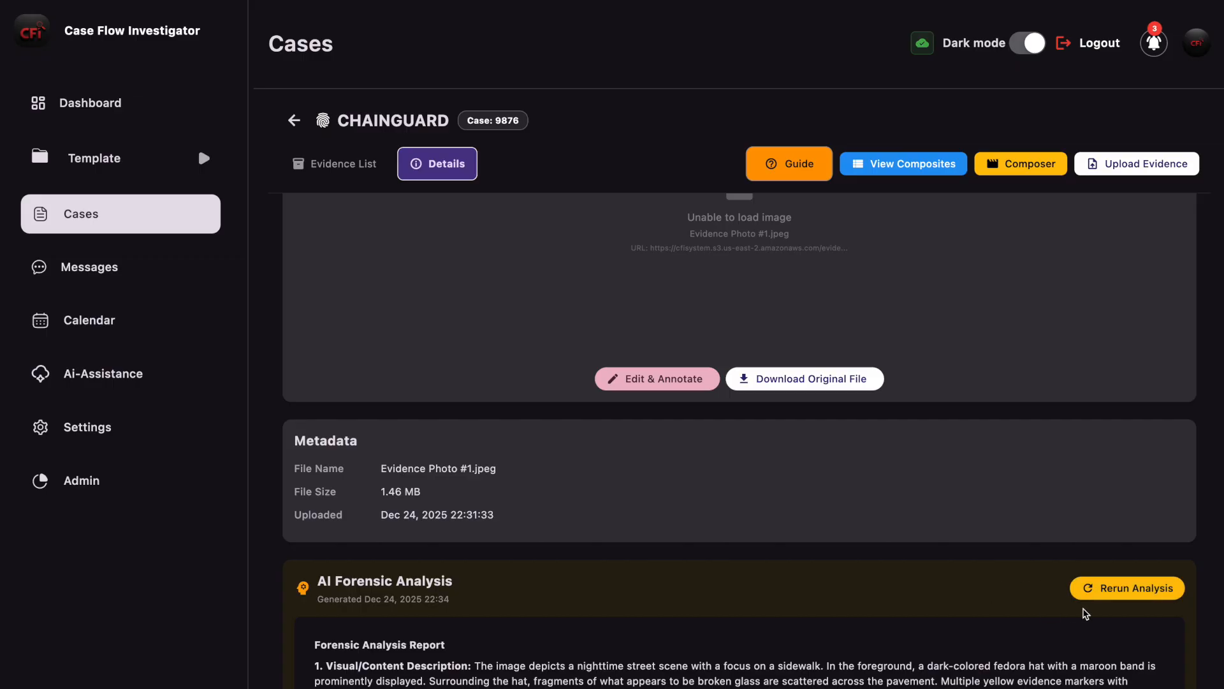
scroll(970, 611, "down", 2)
scroll(969, 610, "down", 4)
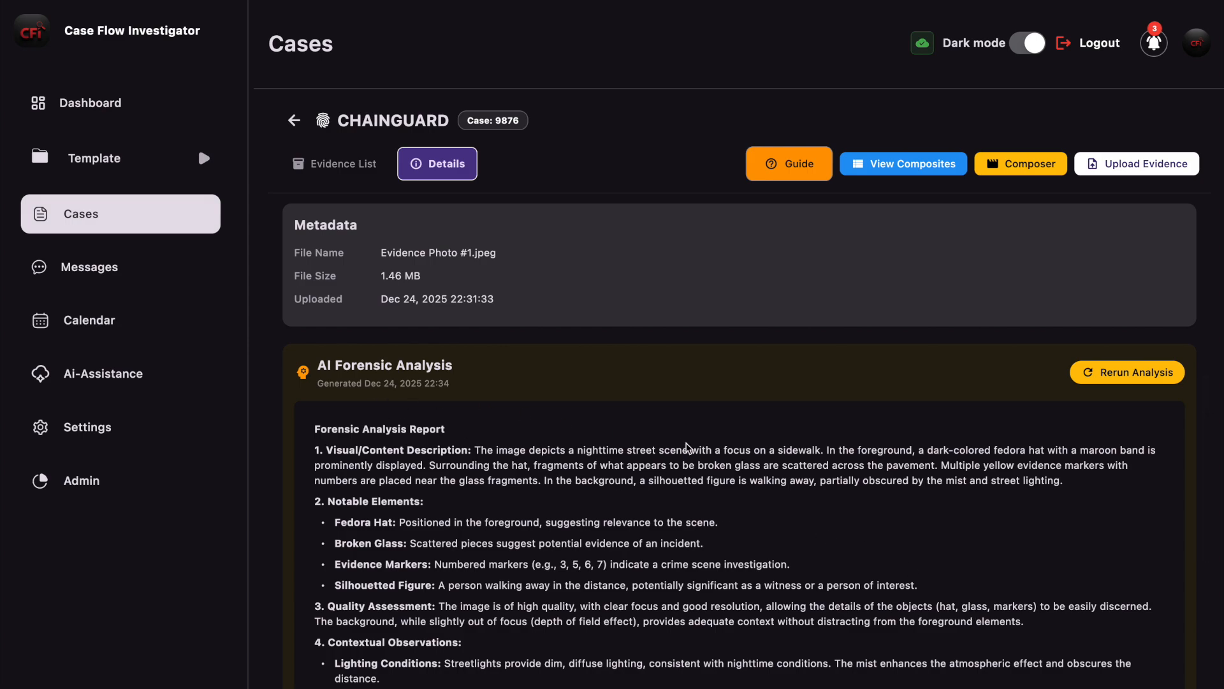
Step: Open the Evidence Photo #1 image for editing and annotation
scroll(883, 496, "down", 12)
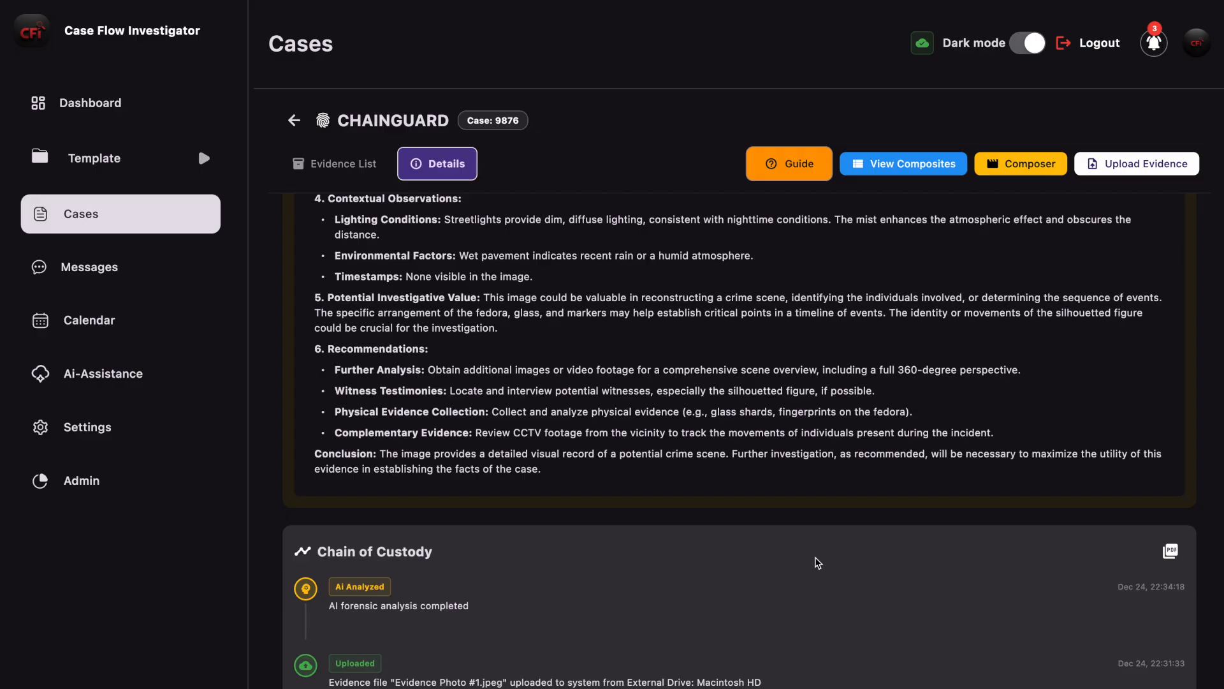
scroll(815, 560, "up", 6)
scroll(708, 565, "up", 6)
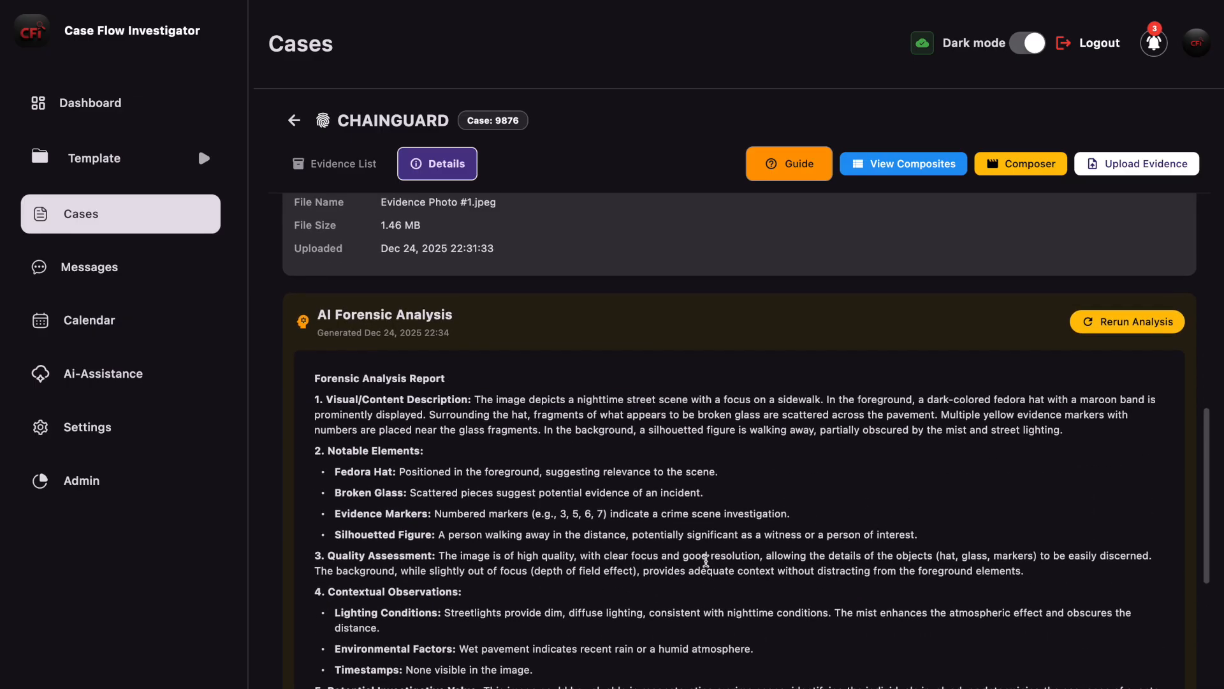
scroll(708, 565, "up", 2)
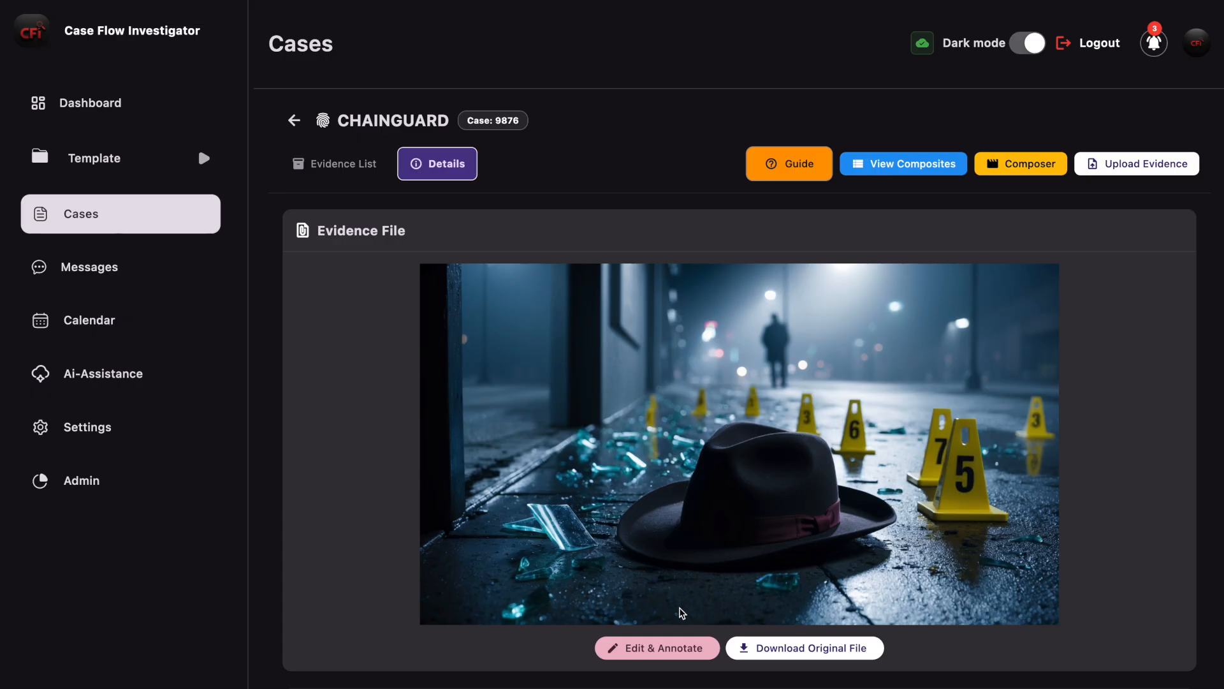
left_click(648, 650)
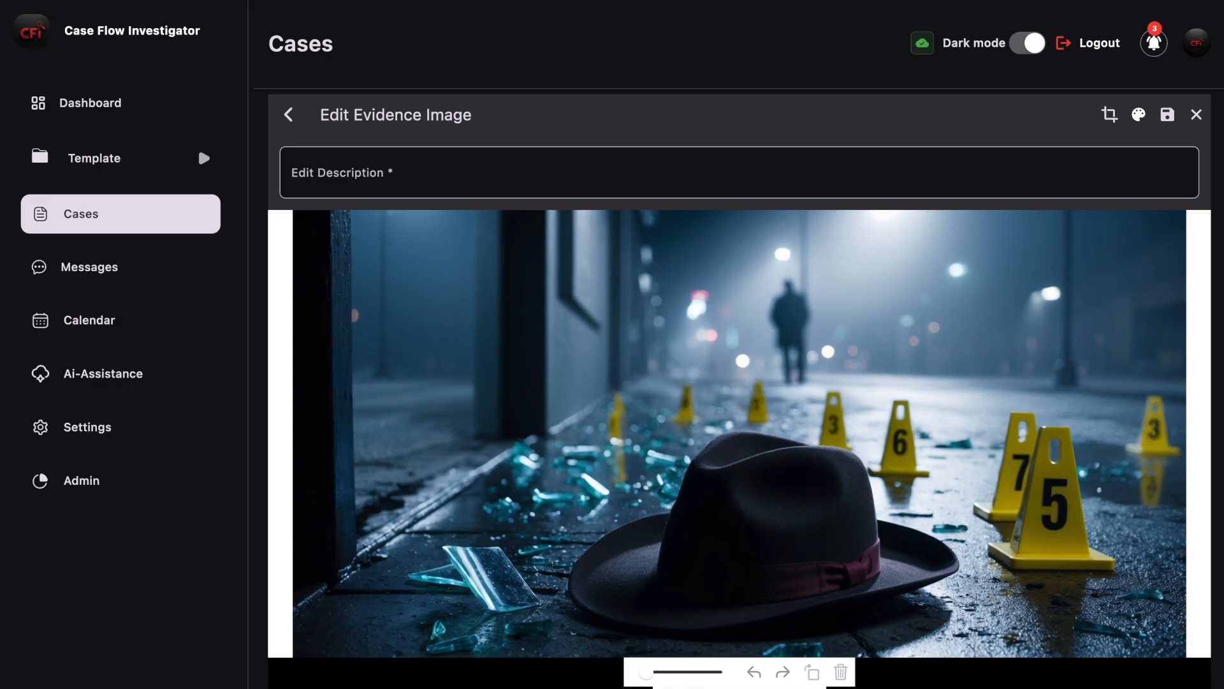
Step: Try marking up the photo with a freehand loop around marker 5, a box around the distant figure and a circle around the broken glass
mouse_move(1085, 423)
left_mouse_down()
mouse_move(992, 520)
mouse_move(1100, 537)
mouse_move(1086, 423)
left_mouse_up()
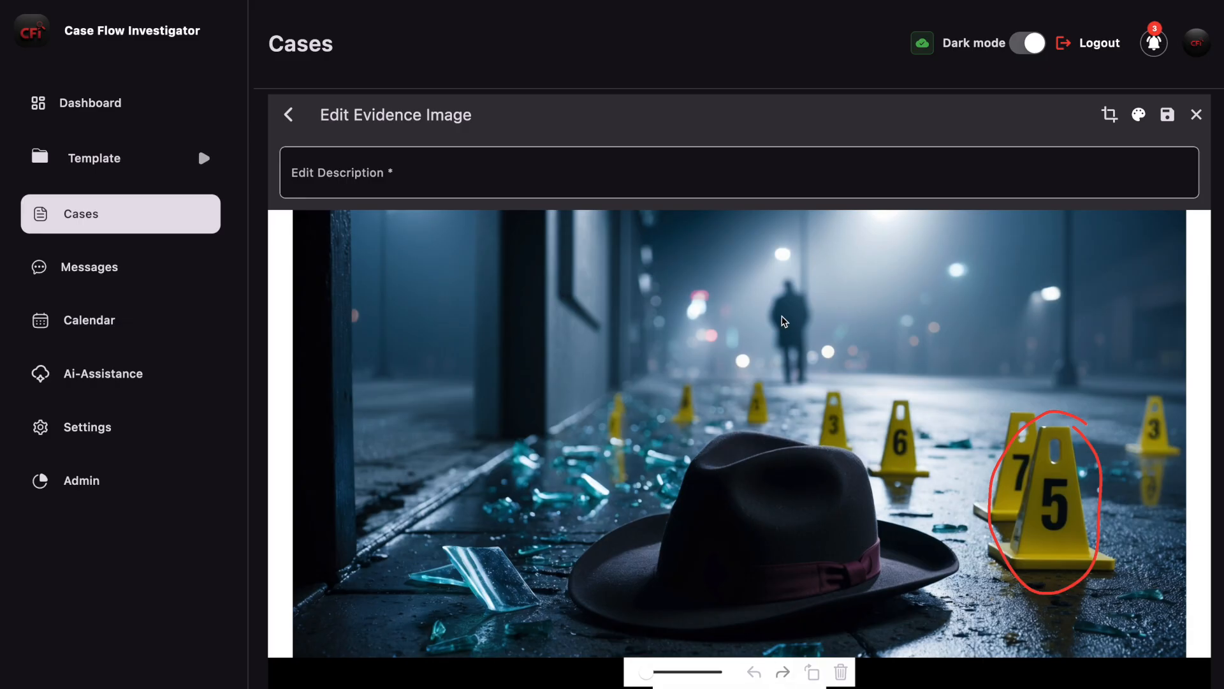
left_click_drag(756, 268, 783, 299)
left_click_drag(811, 348, 838, 388)
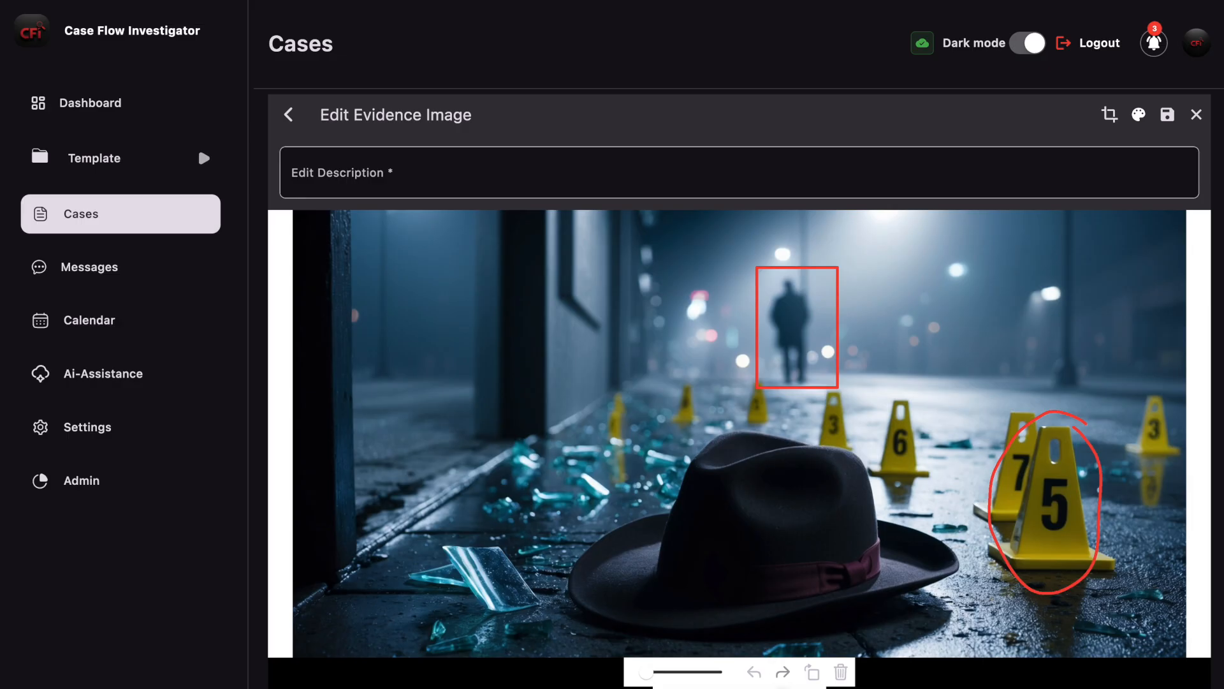
left_click_drag(461, 554, 523, 614)
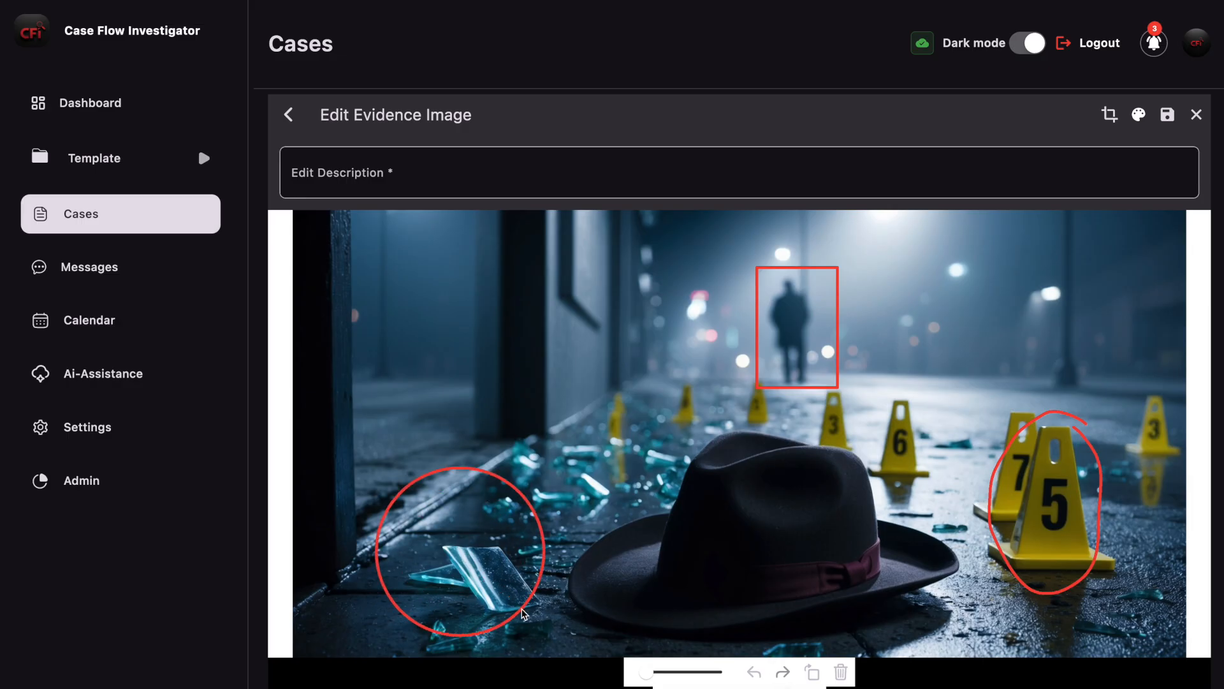
Step: Undo all three trial annotations on the evidence photo
left_click(753, 673)
left_click(757, 675)
left_click(756, 673)
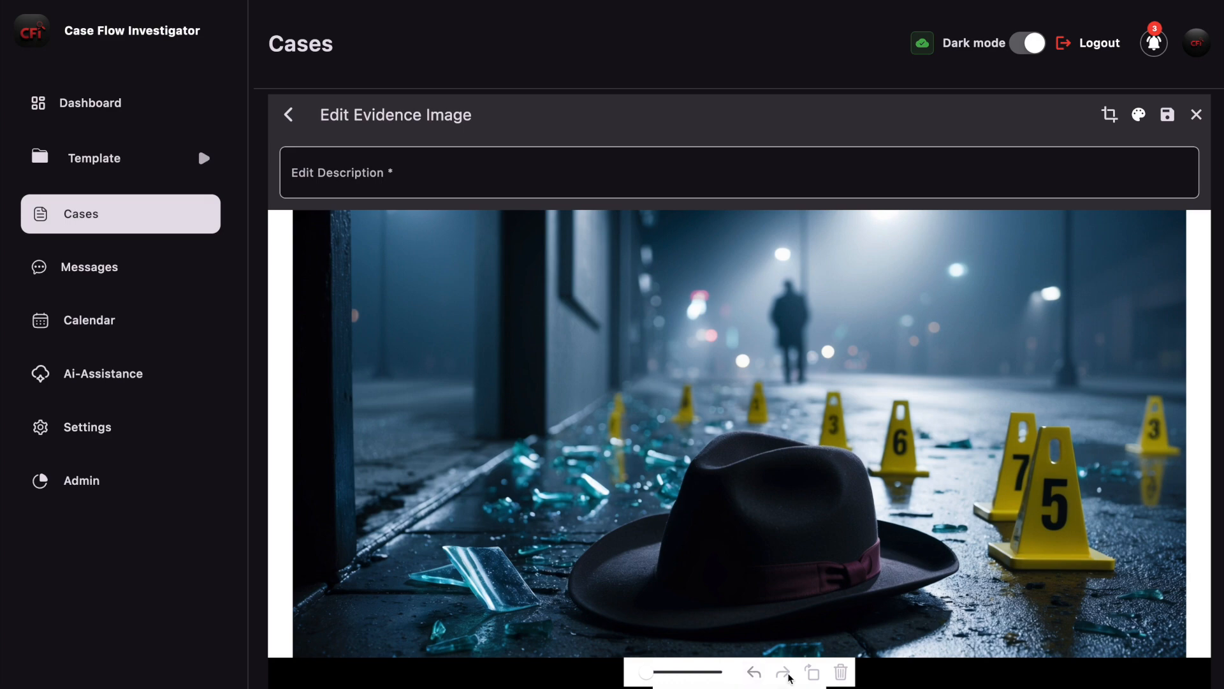
Step: Draw a red circle around the silhouetted figure's upper body and a red rectangle around evidence marker 5
mouse_move(775, 285)
left_mouse_down()
mouse_move(817, 369)
mouse_move(802, 347)
left_mouse_up()
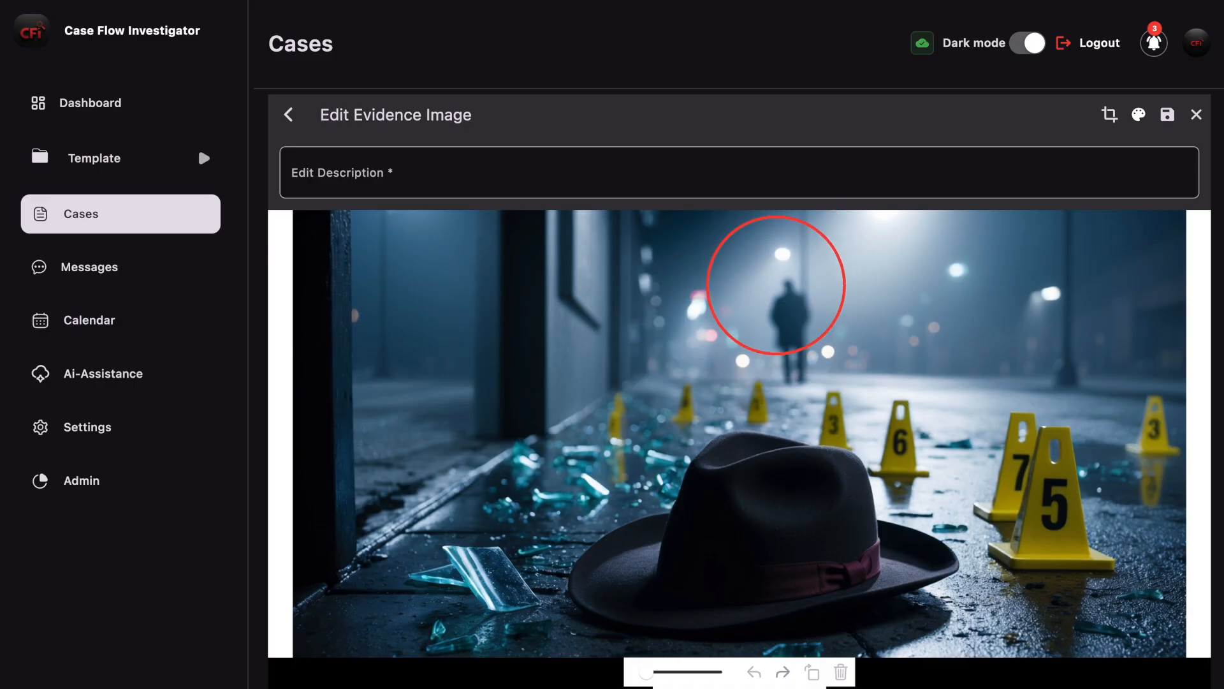
mouse_move(1028, 422)
left_mouse_down()
mouse_move(1098, 568)
mouse_move(1136, 585)
left_mouse_up()
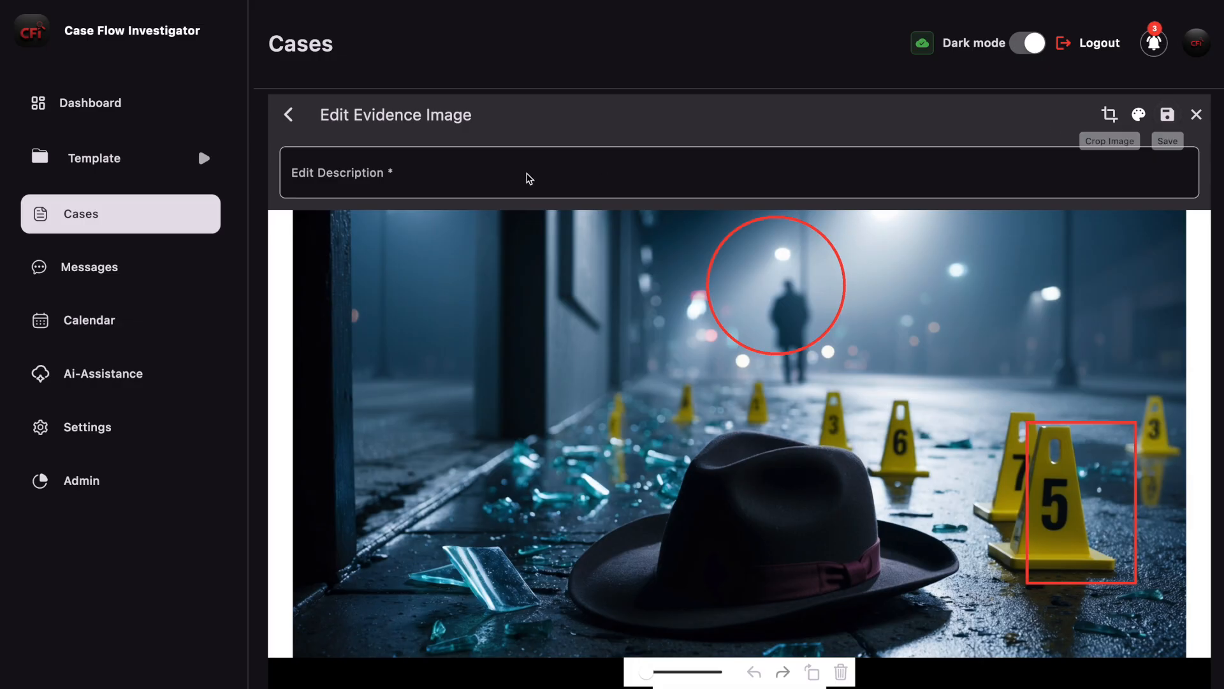
Step: Enter "Evidence Photo 1 (Edited)" as the edit description and save the annotated image
left_click(408, 174)
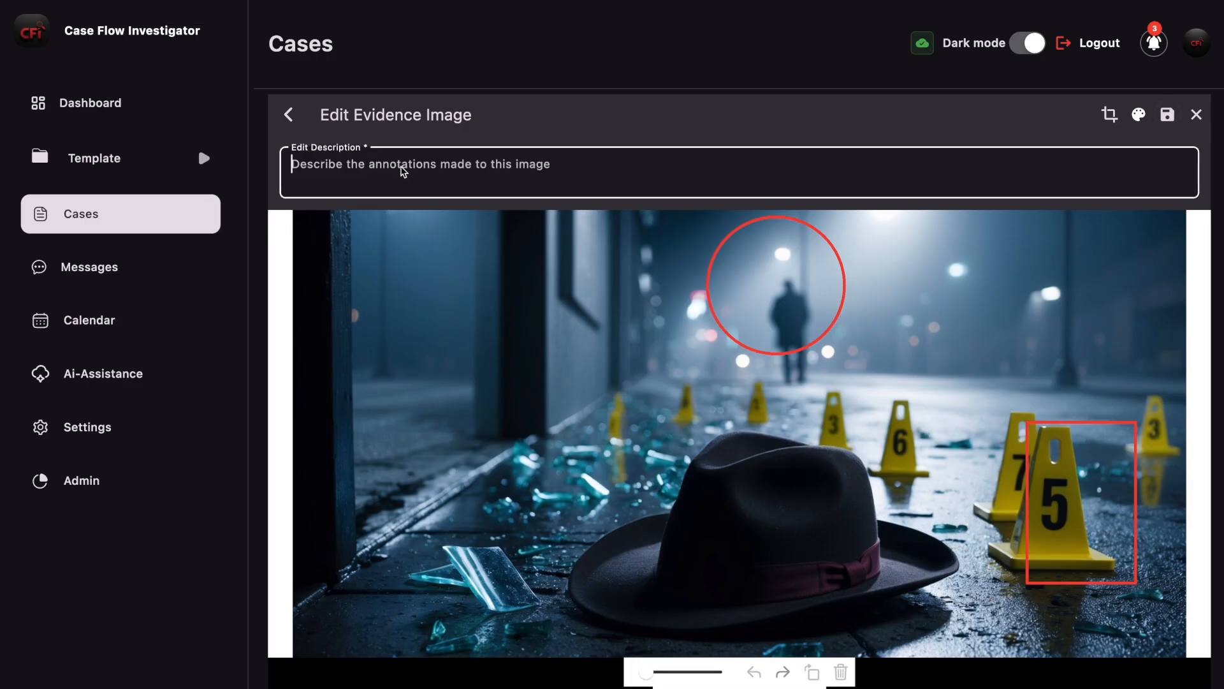
type("Ev")
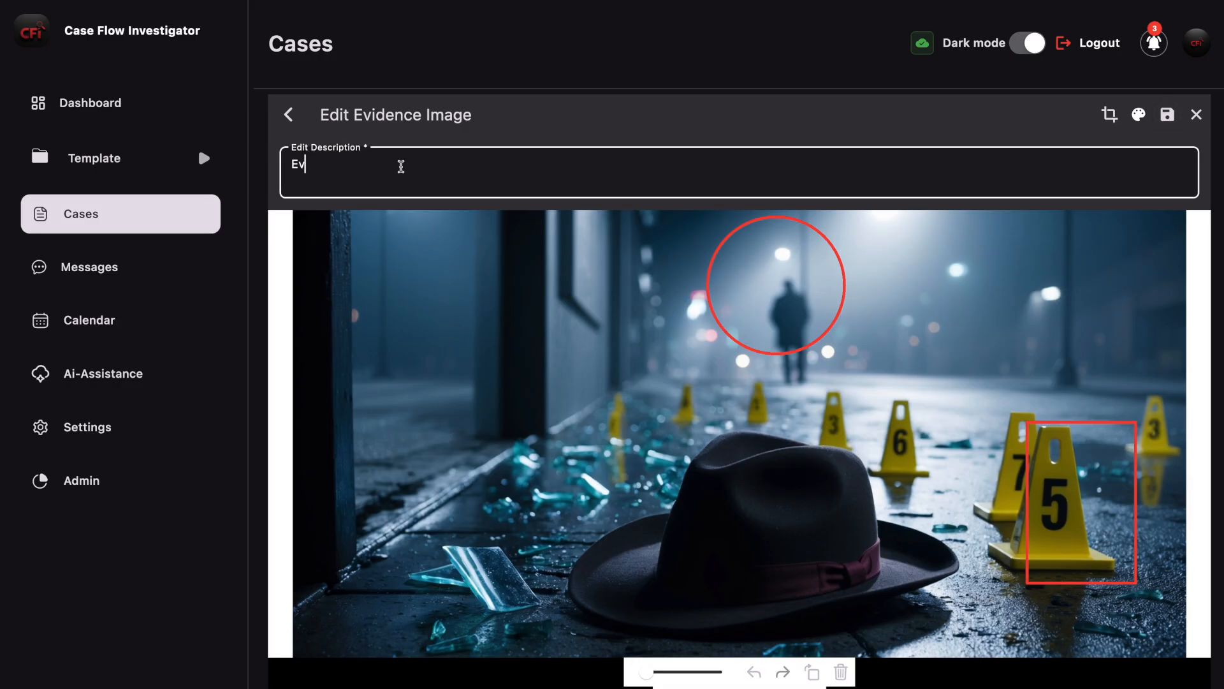
type("idence Photo 1 (Edited)")
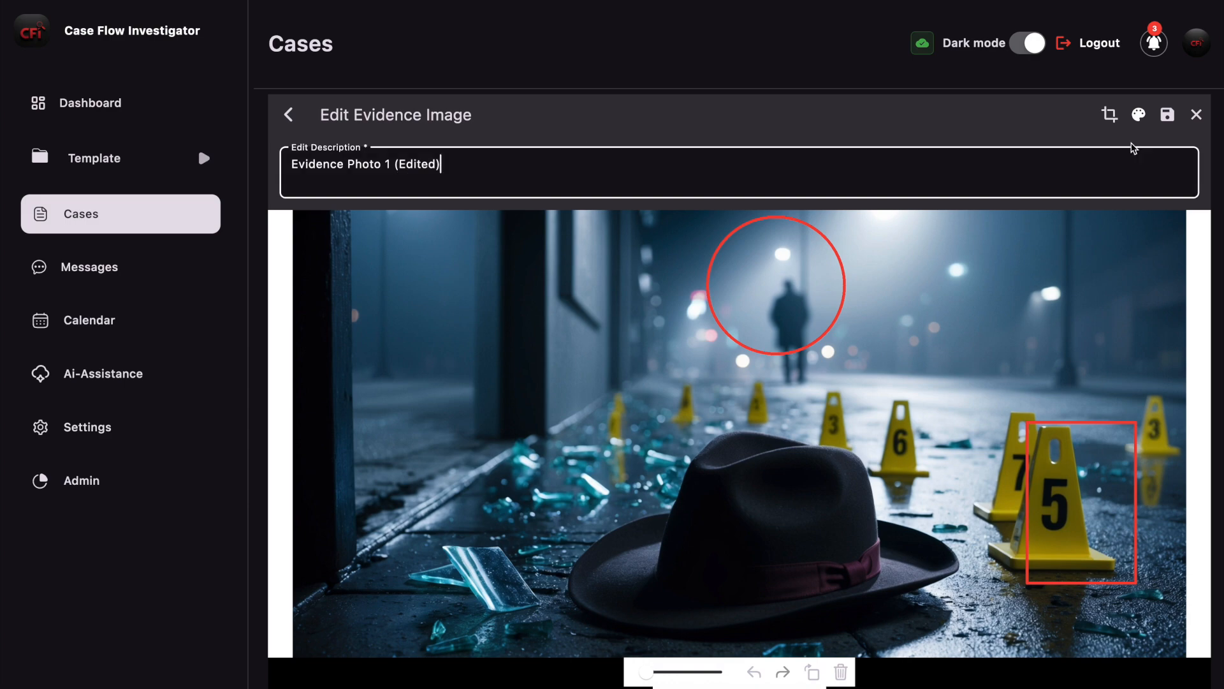
left_click(1166, 116)
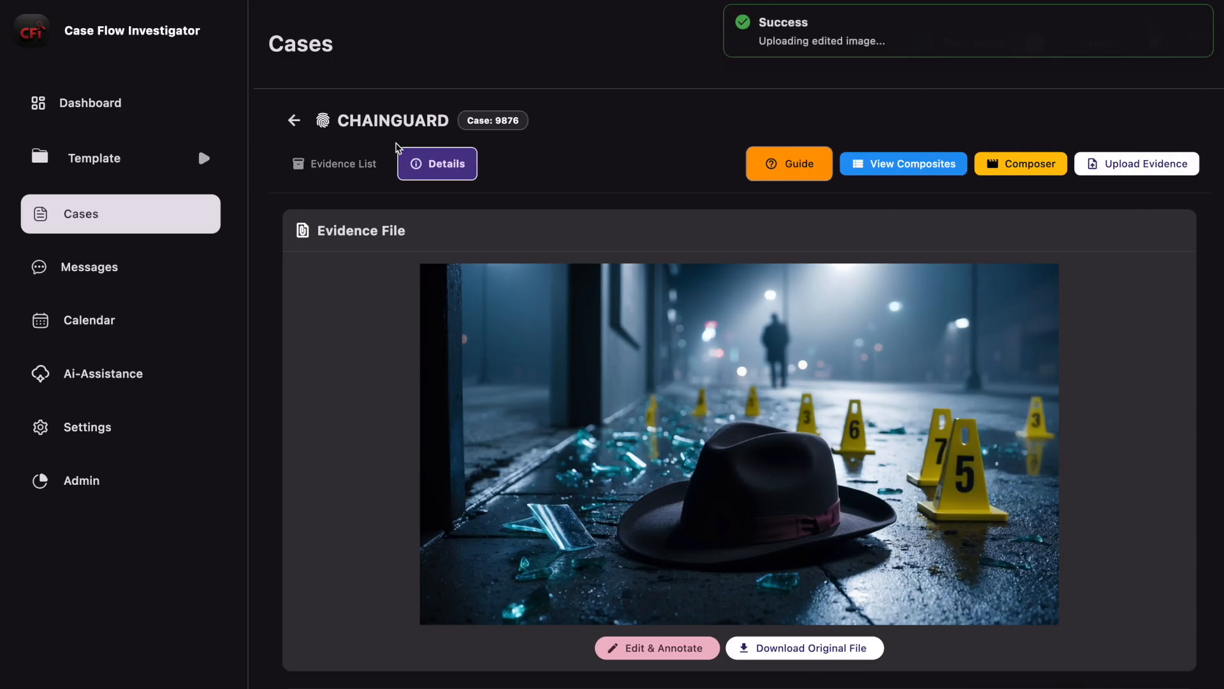
Step: Reopen Evidence Photo #1 from the evidence list and inspect the edited image recorded in its chain of custody
left_click(348, 165)
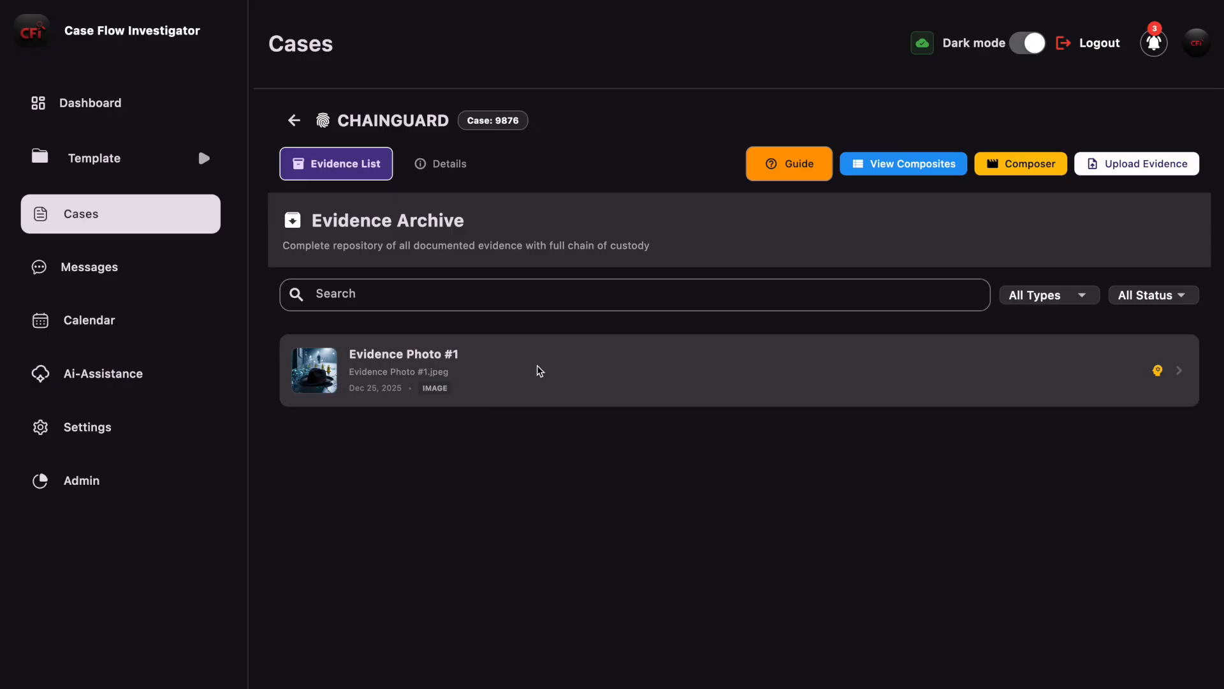
left_click(573, 367)
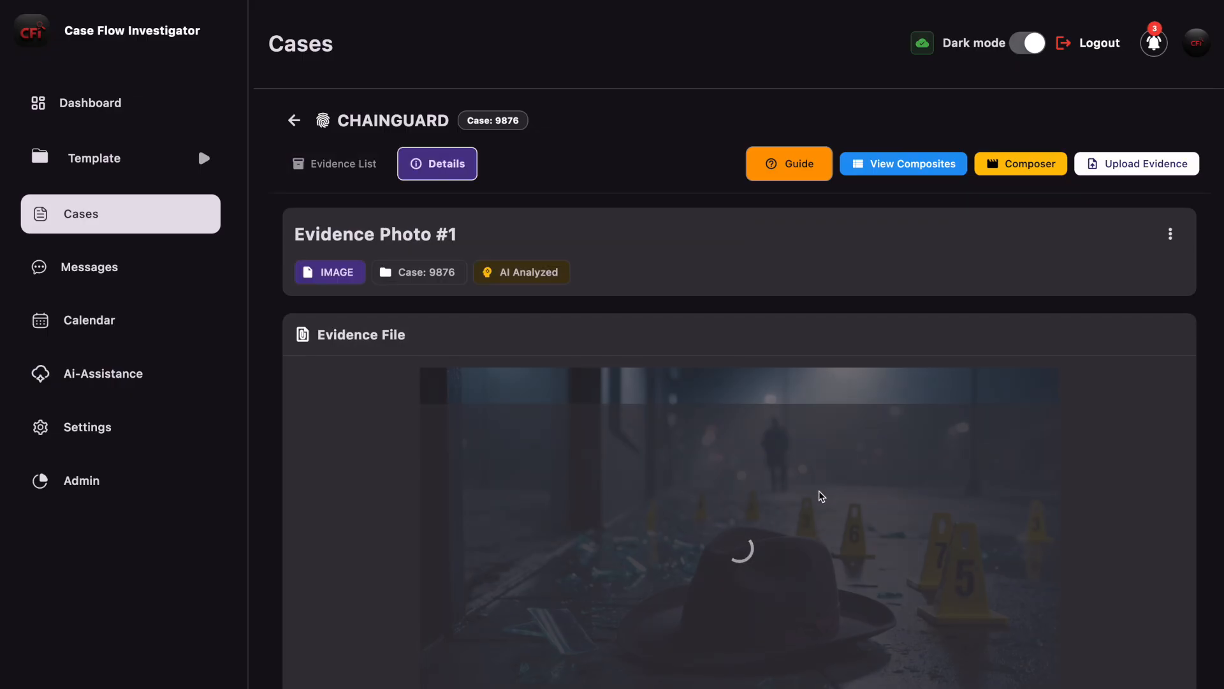
scroll(819, 491, "down", 4)
scroll(819, 491, "down", 12)
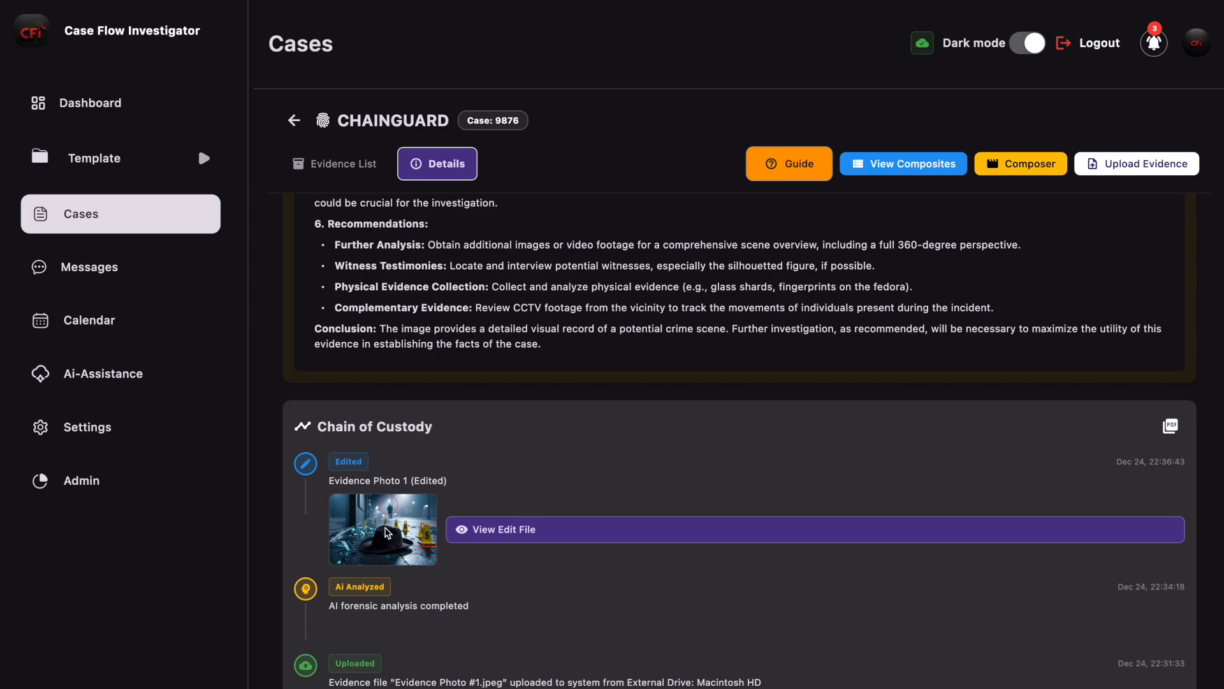
left_click(463, 532)
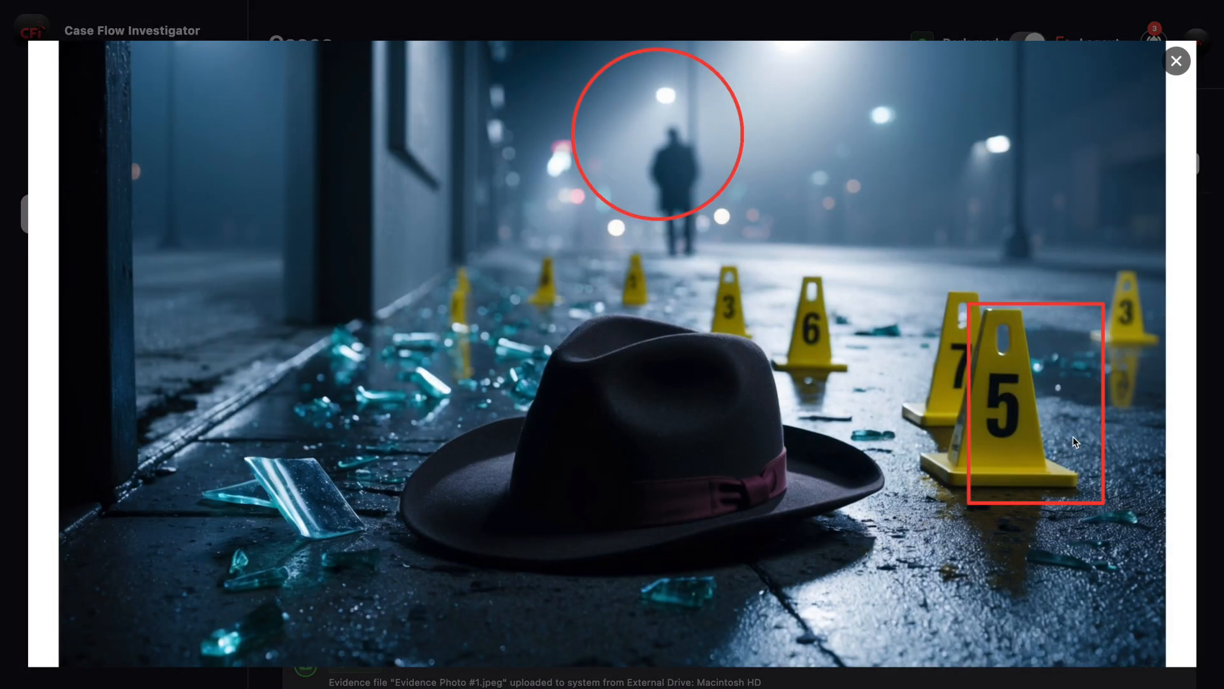
left_click(1176, 61)
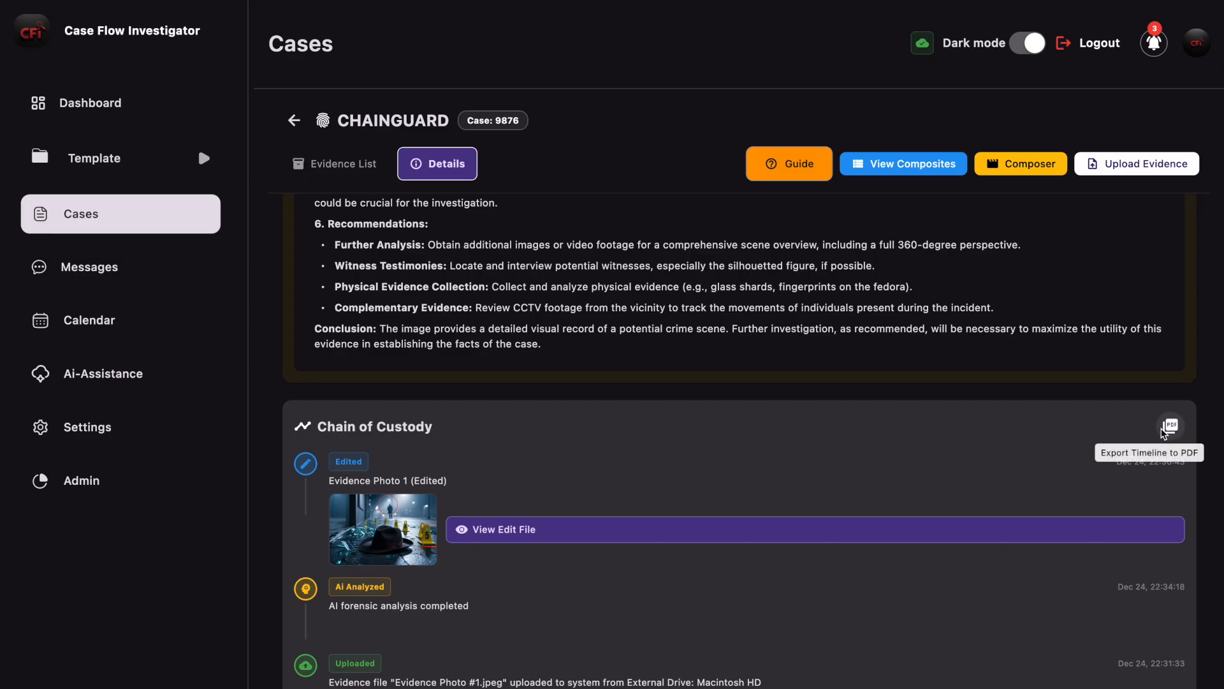
Step: Export the Evidence Photo #1 chain of custody timeline as a PDF to the Desktop
scroll(1084, 449, "up", 10)
scroll(1068, 452, "up", 5)
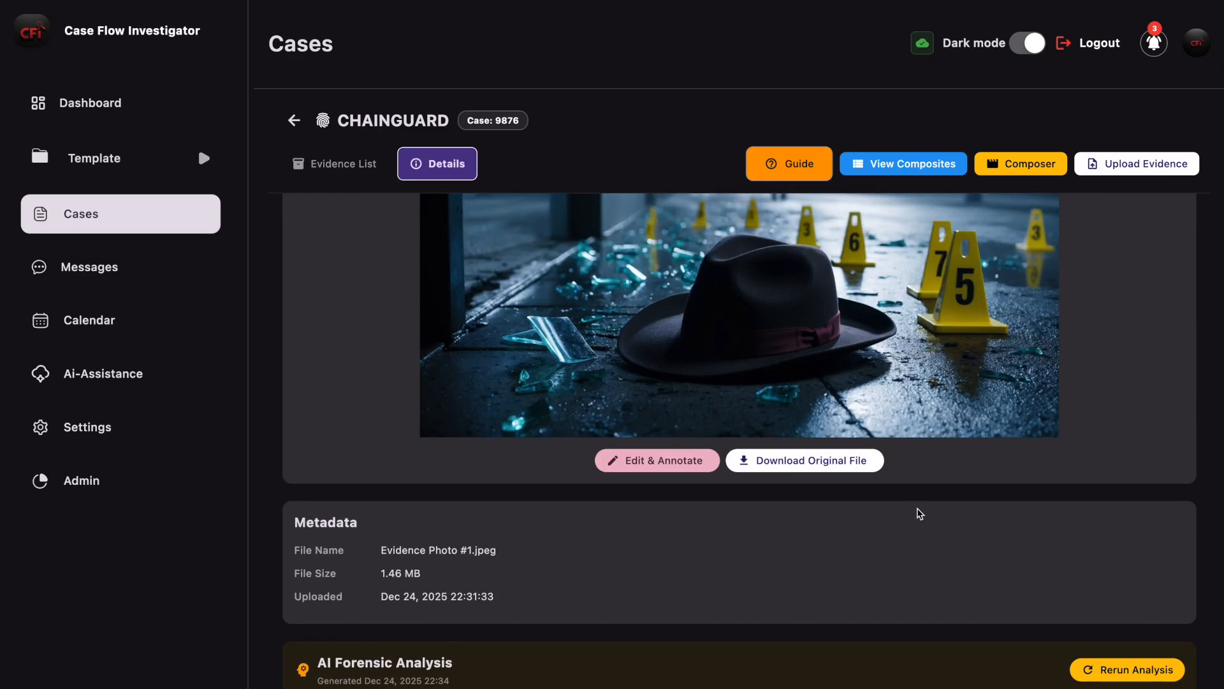
scroll(915, 510, "down", 15)
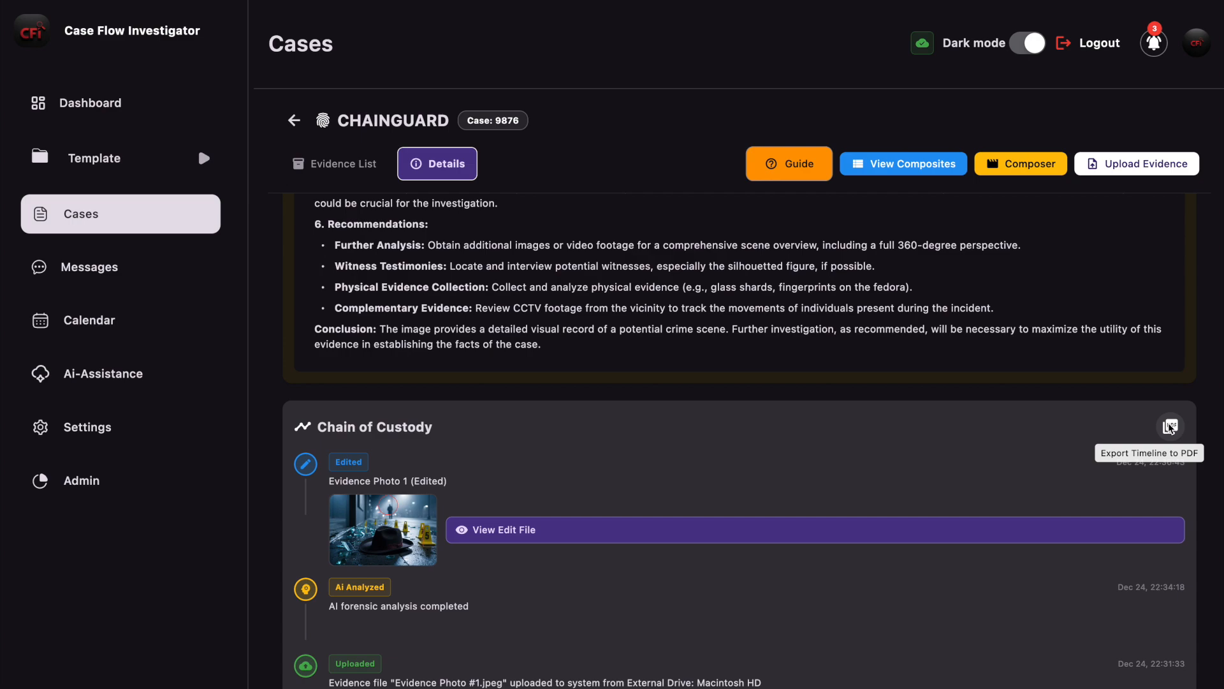
left_click(1170, 428)
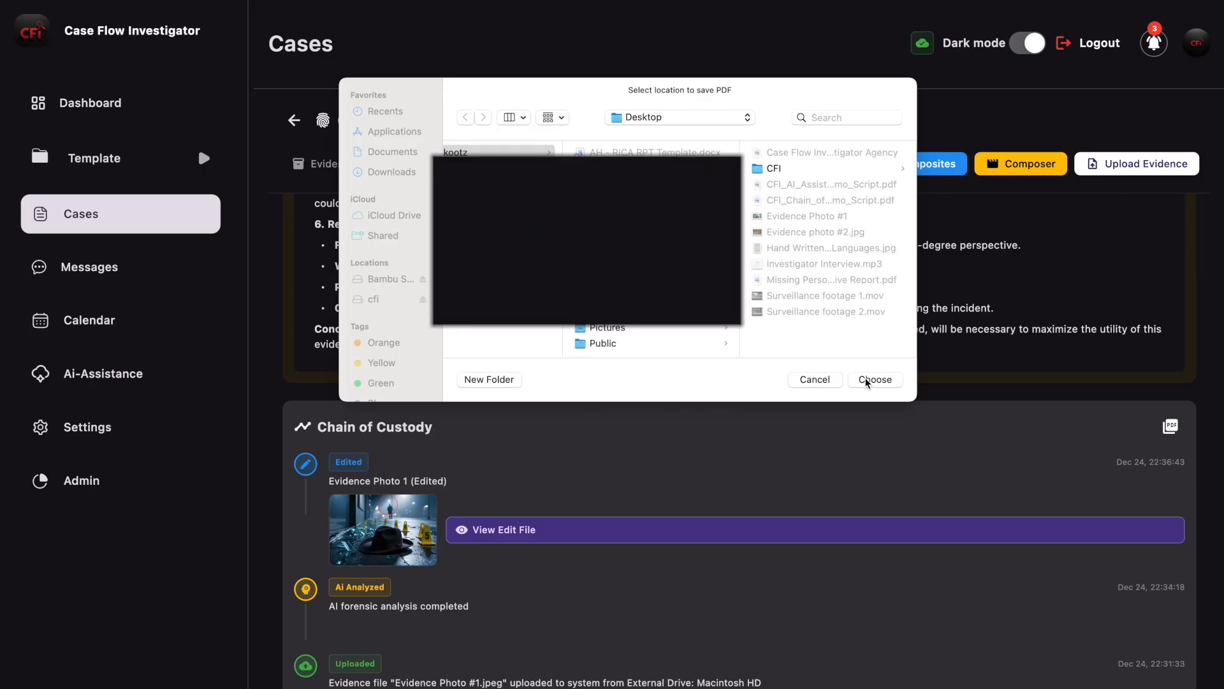
left_click(867, 380)
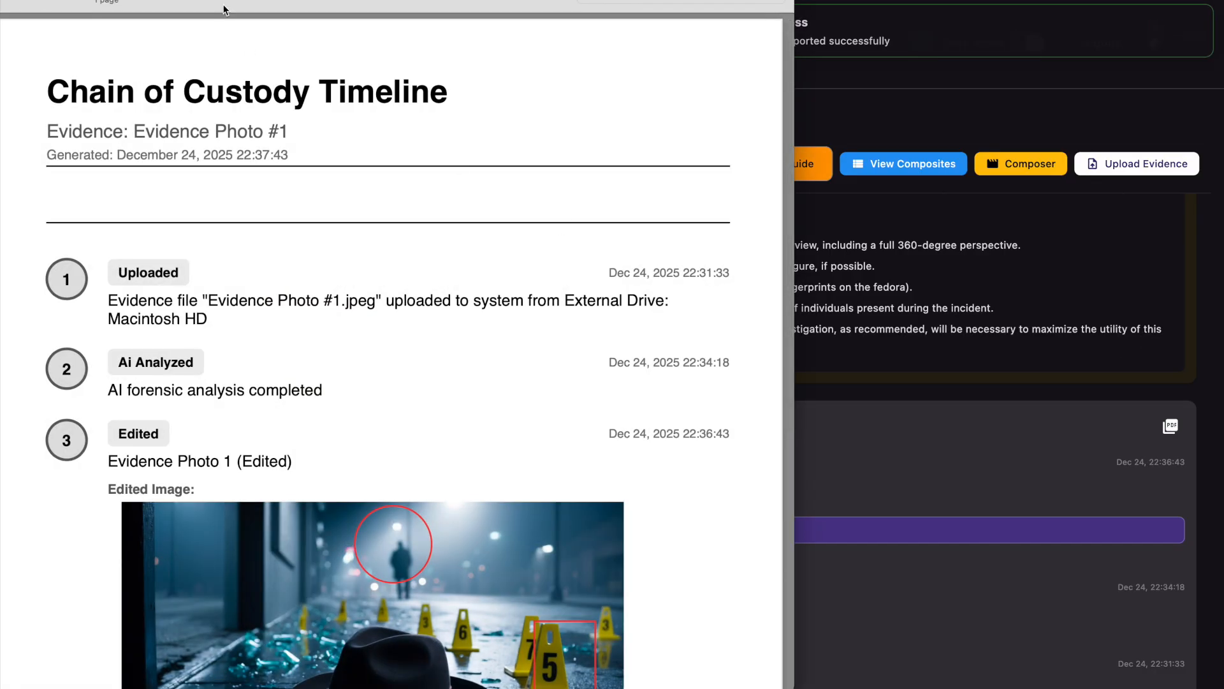
Step: Review the exported Chain of Custody Timeline PDF, including its upload, AI analysis and edit entries, and close it
left_click_drag(241, 5, 387, 2)
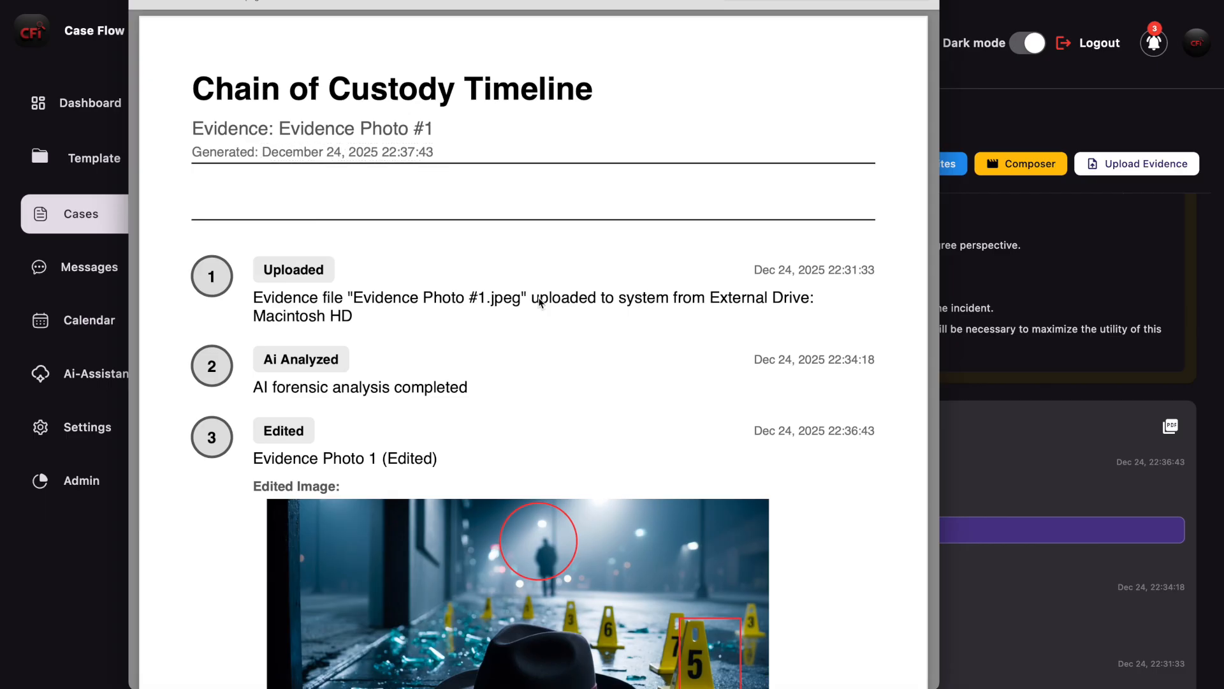
scroll(539, 298, "down", 2)
scroll(539, 297, "down", 5)
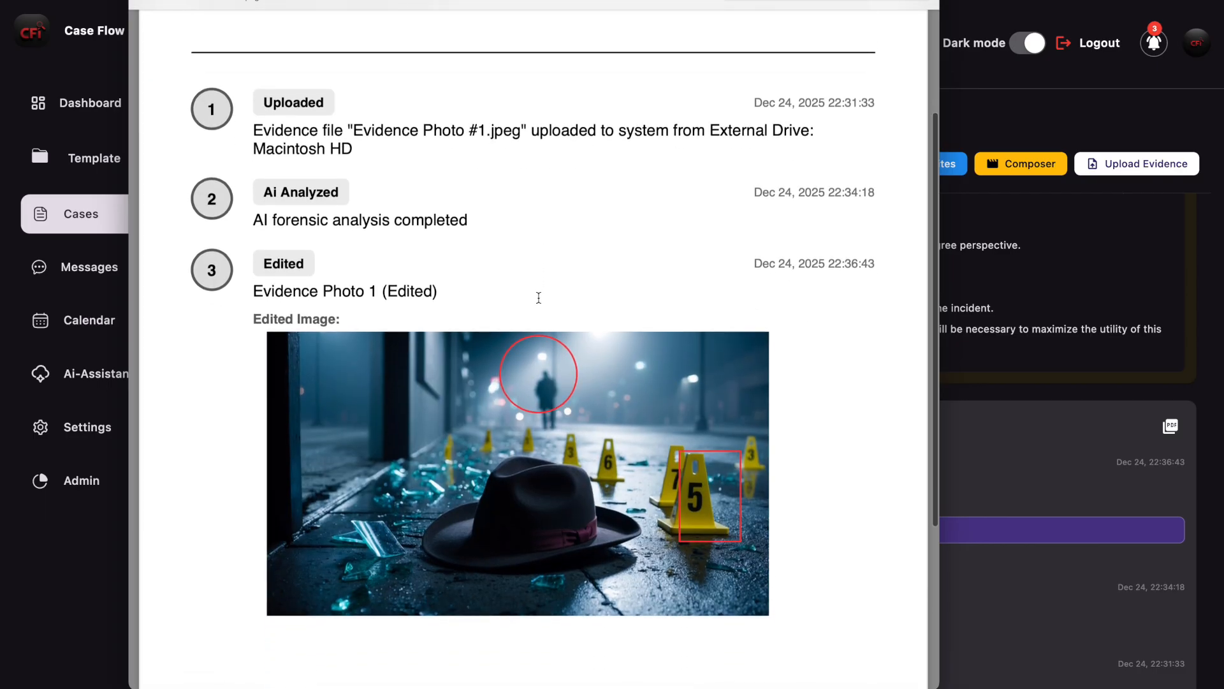
scroll(552, 338, "down", 10)
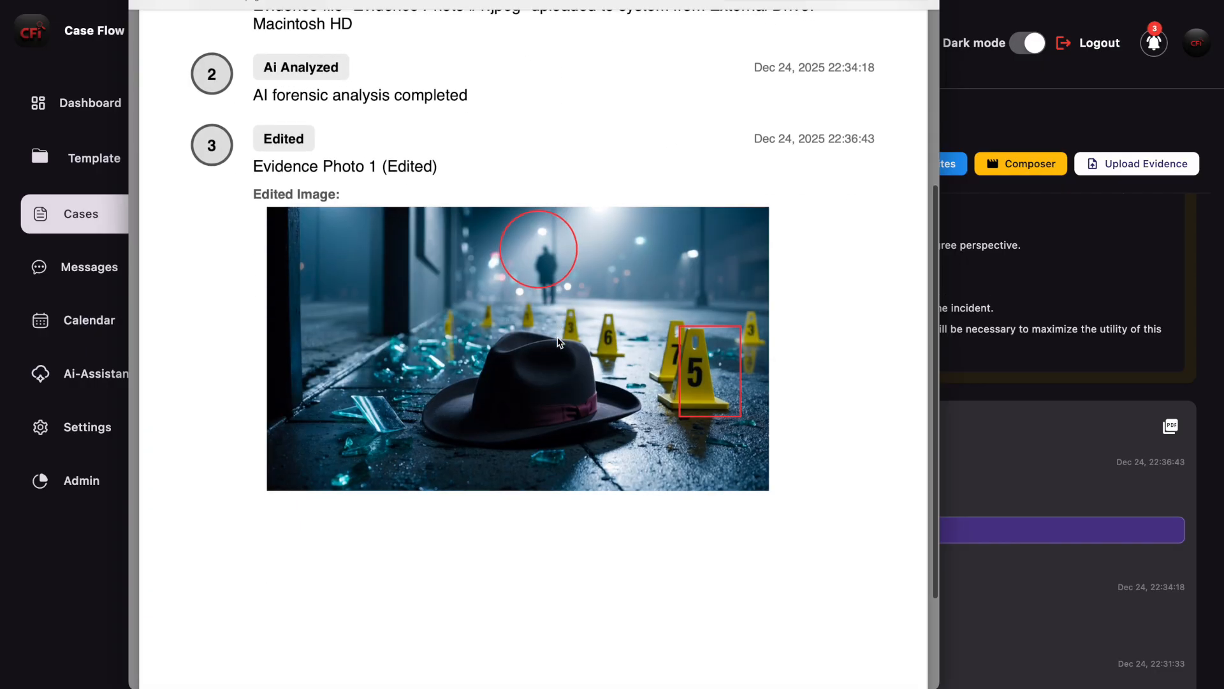
scroll(560, 342, "up", 10)
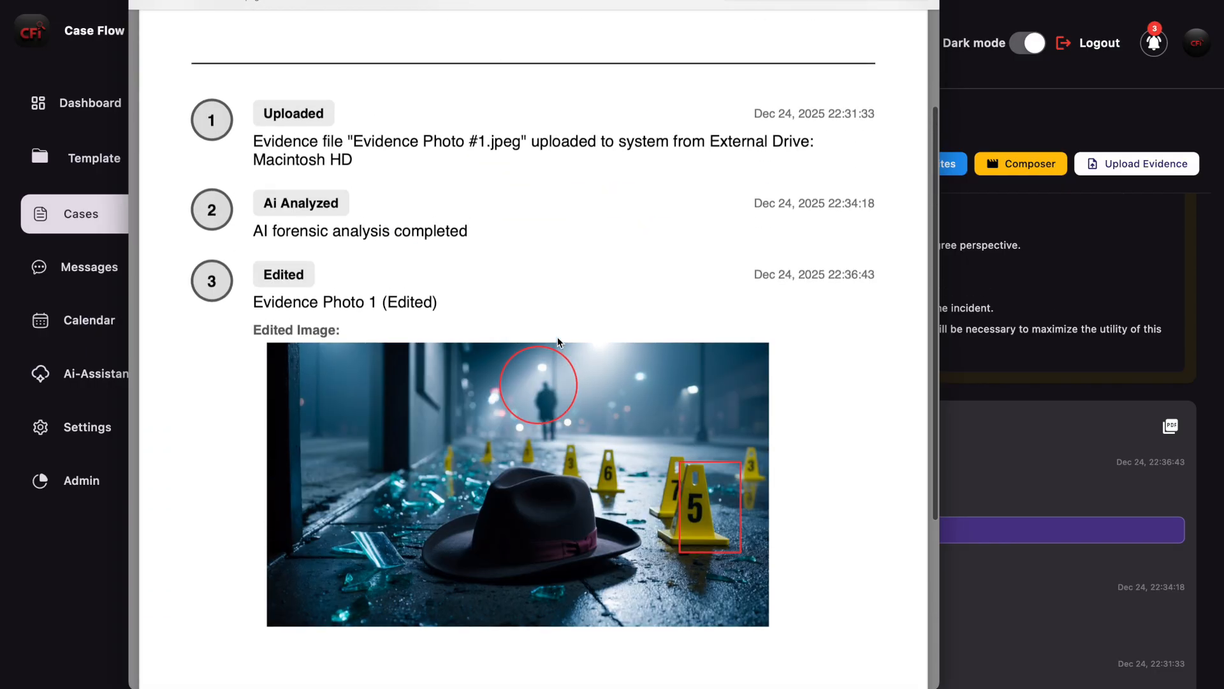
scroll(778, 275, "up", 4)
scroll(778, 275, "down", 6)
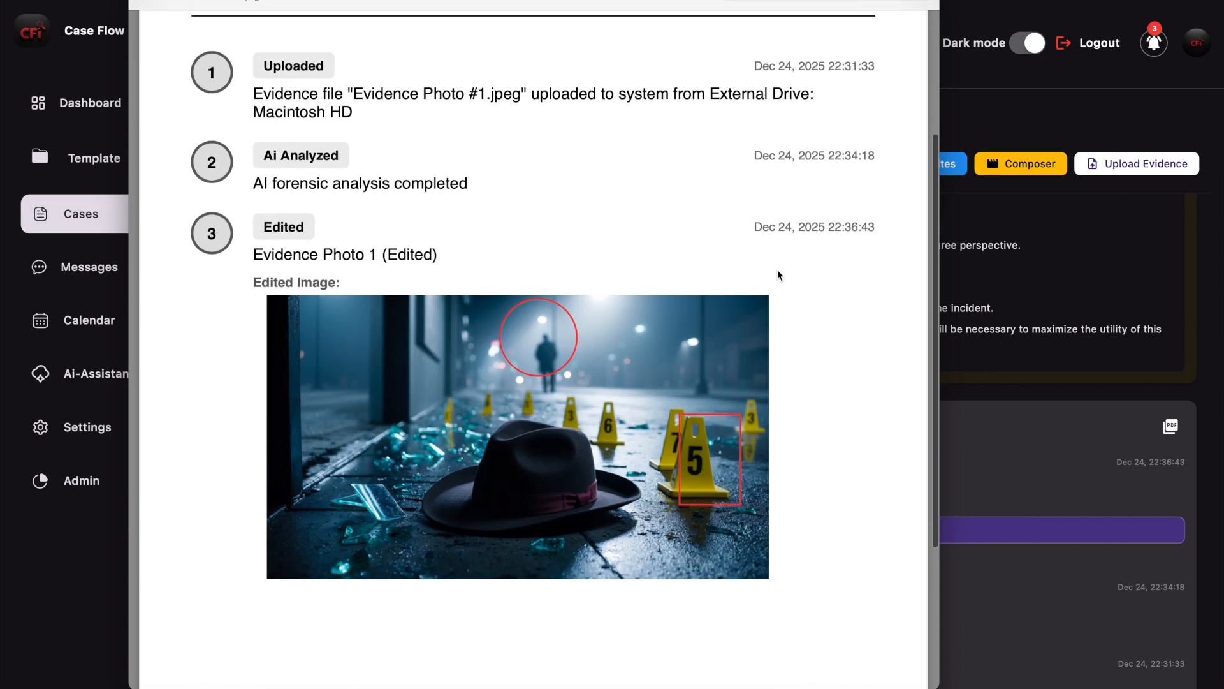
scroll(778, 271, "down", 2)
scroll(778, 271, "up", 8)
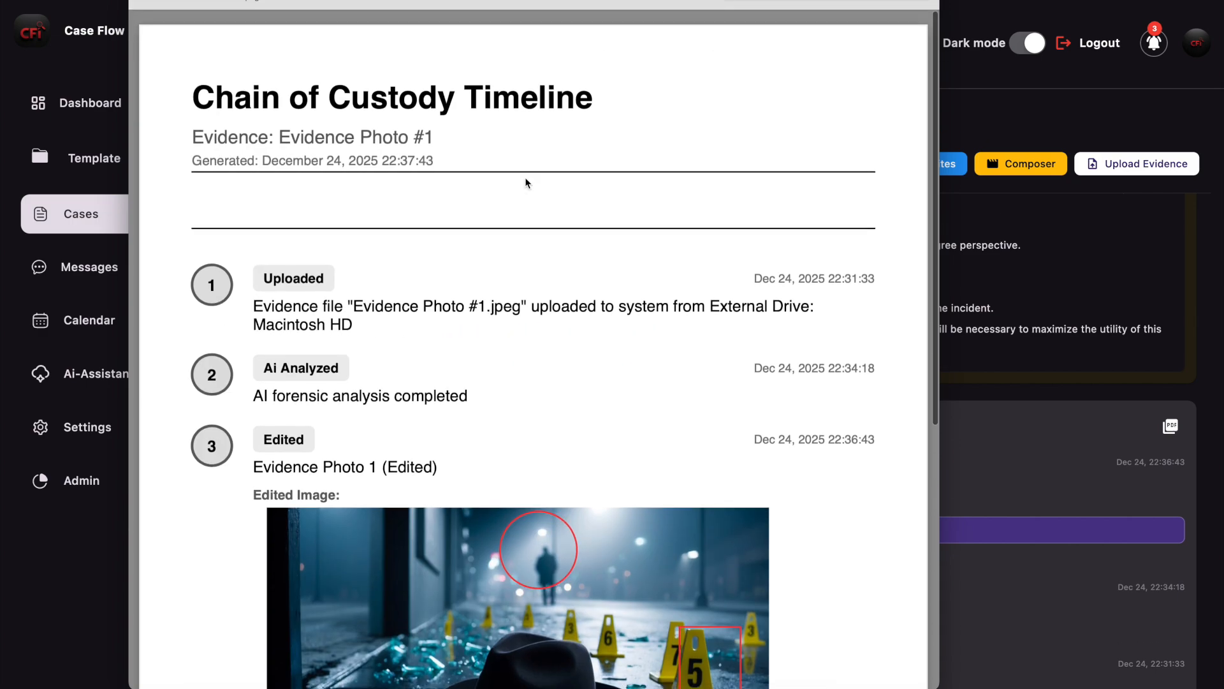
left_click(144, 2)
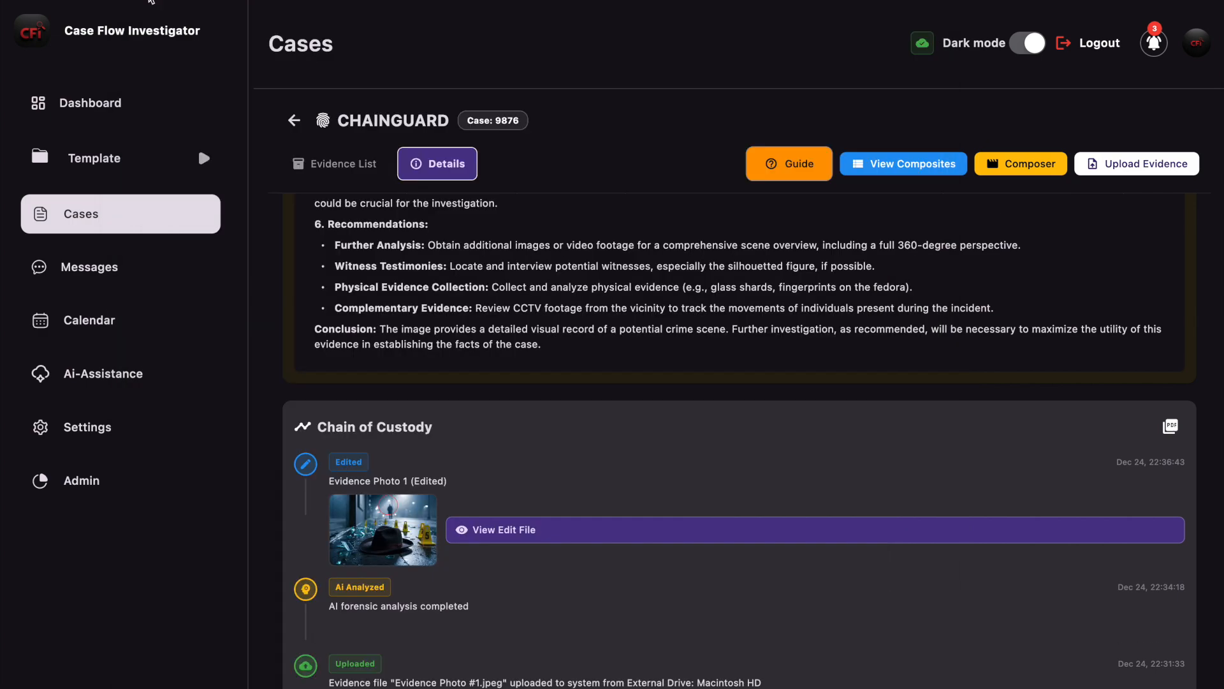
Step: Upload "Surveillance footage 1.mov" from the Desktop to the case's evidence archive with AI Forensic Analysis left off
left_click(352, 166)
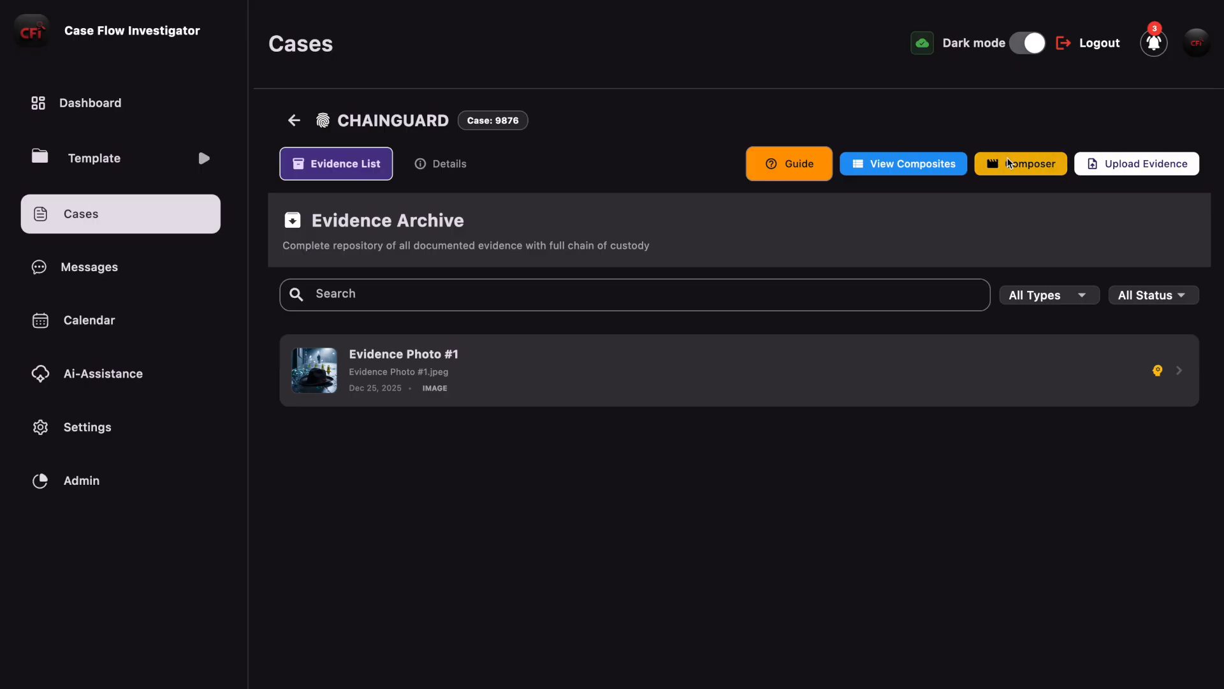
left_click(1148, 164)
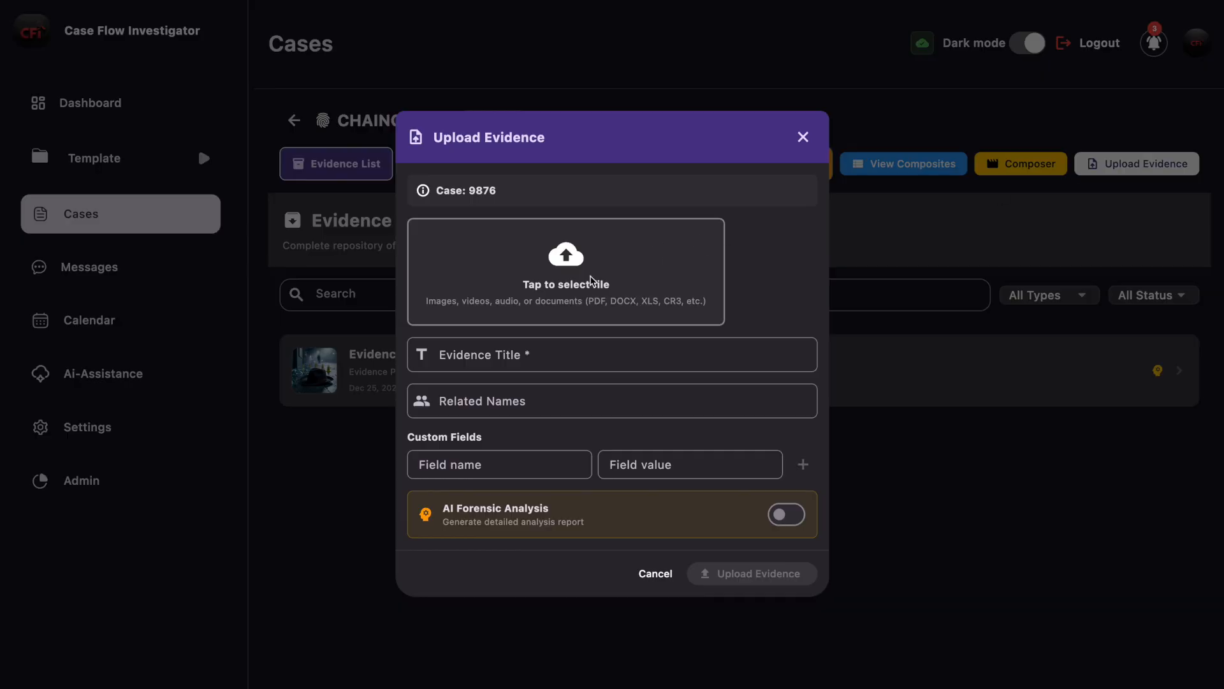
left_click(592, 281)
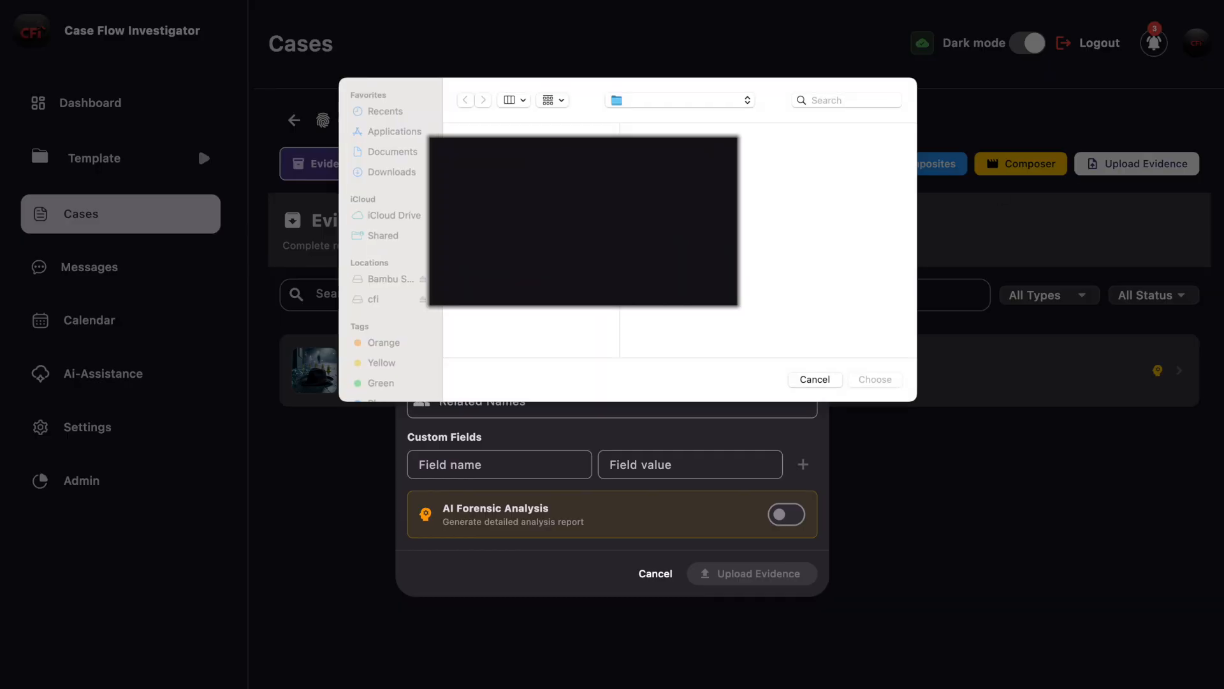
left_click(823, 294)
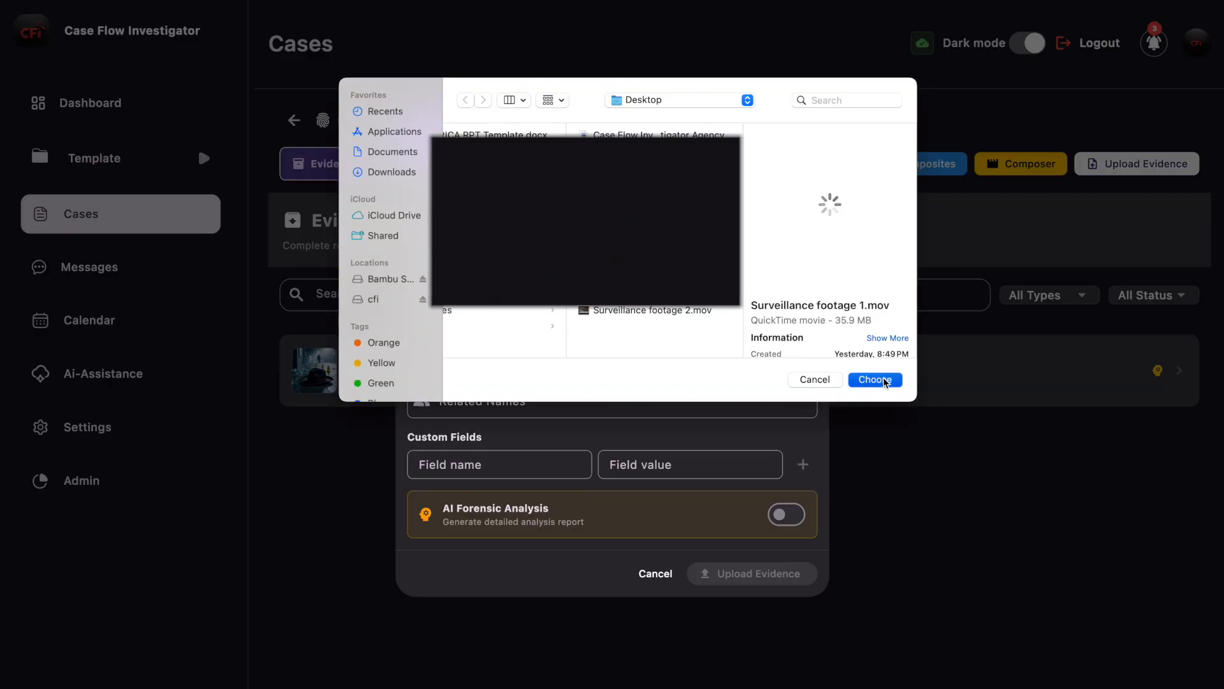
left_click(899, 379)
left_click(747, 569)
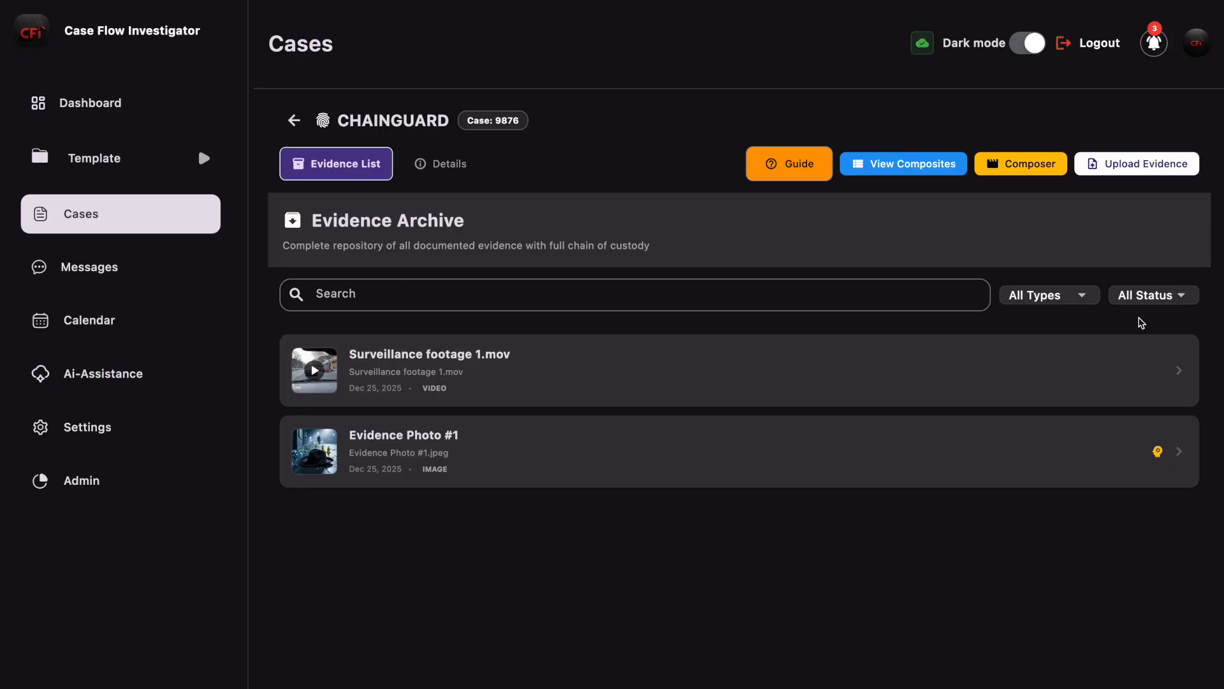
Step: Upload "Surveillance footage 2.mov" from the Desktop to the case's evidence archive with AI Forensic Analysis left off
left_click(1145, 171)
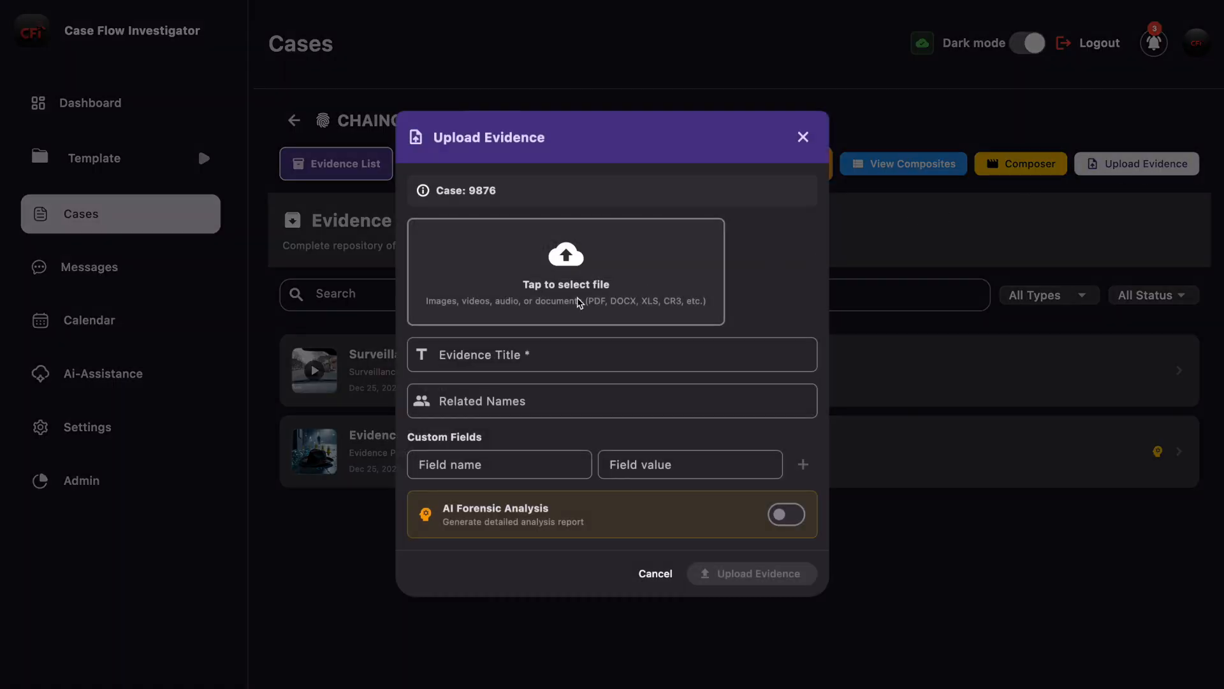
left_click(606, 266)
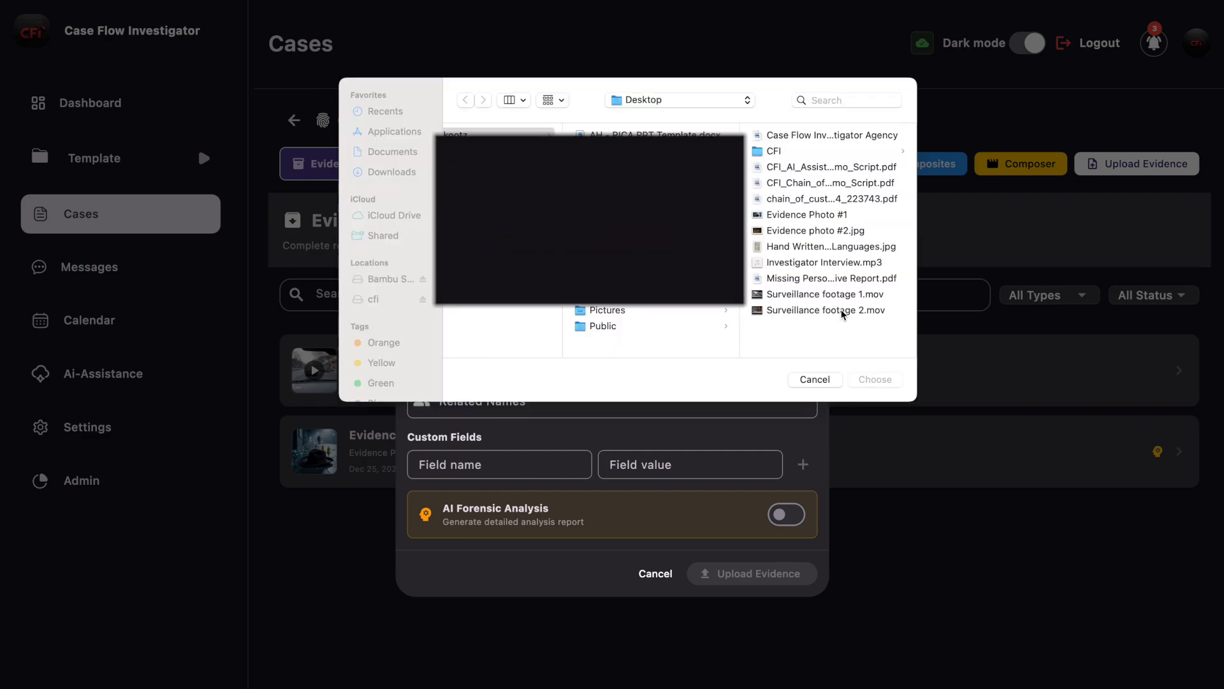
left_click(839, 312)
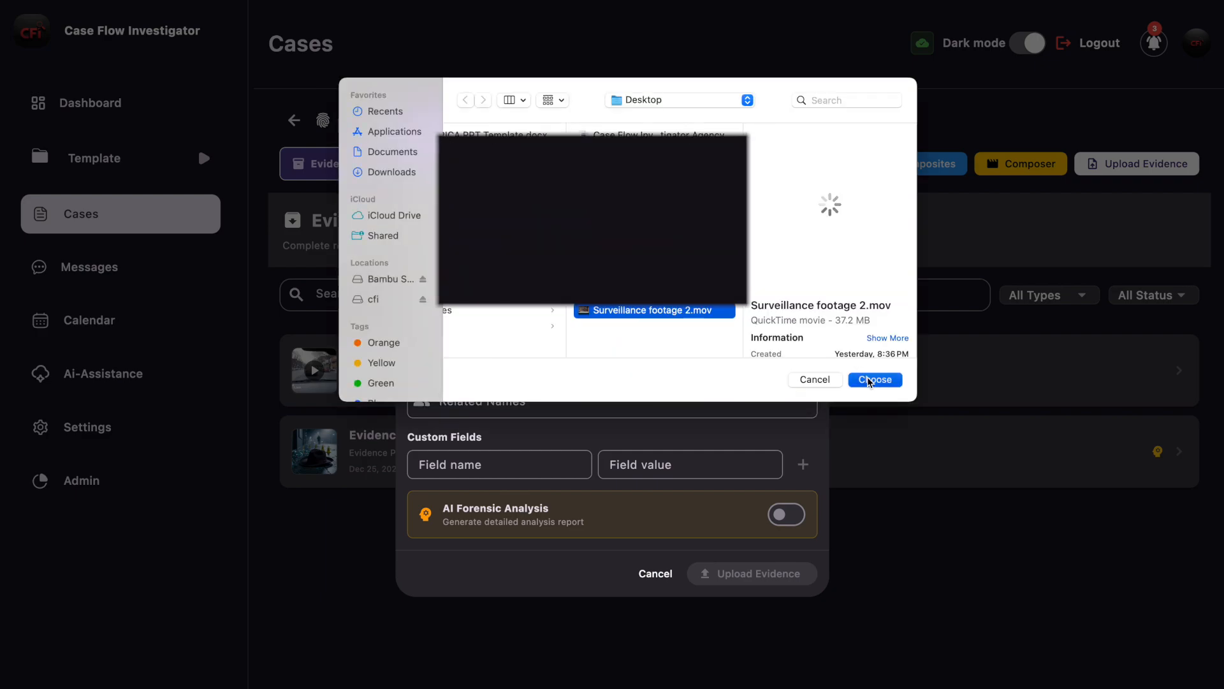
left_click(871, 380)
left_click(755, 576)
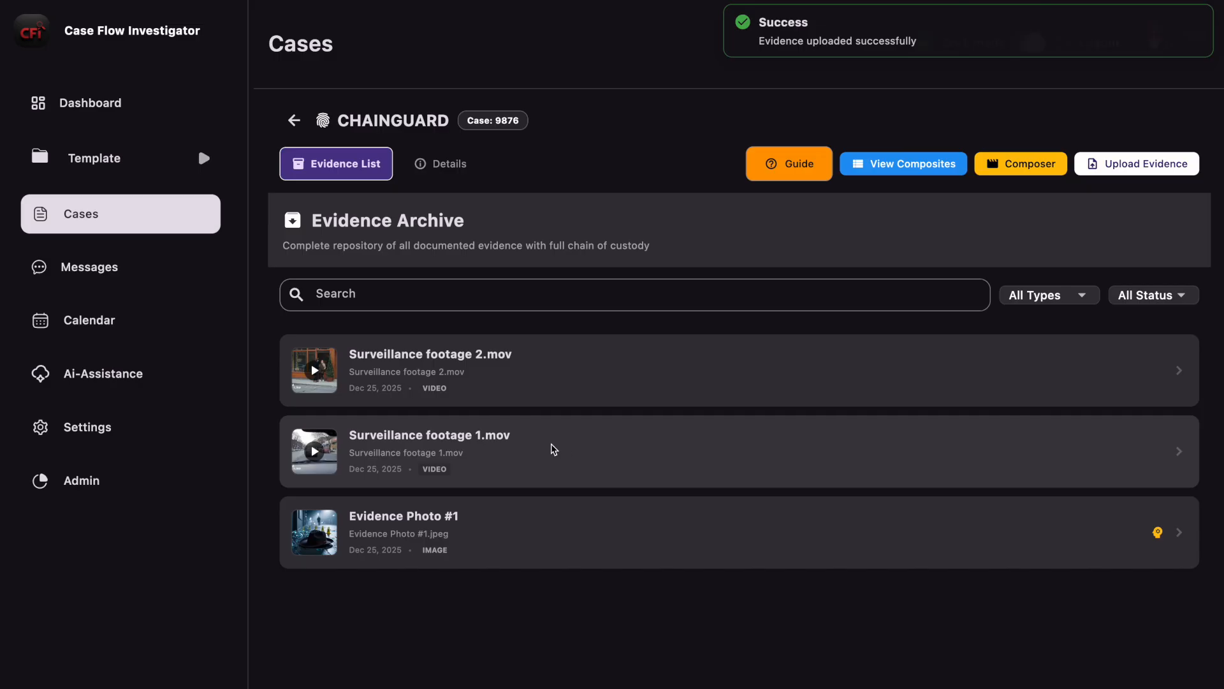
Step: Open the Surveillance footage 1.mov evidence and examine its metadata, AI analysis status and chain of custody
left_click(608, 444)
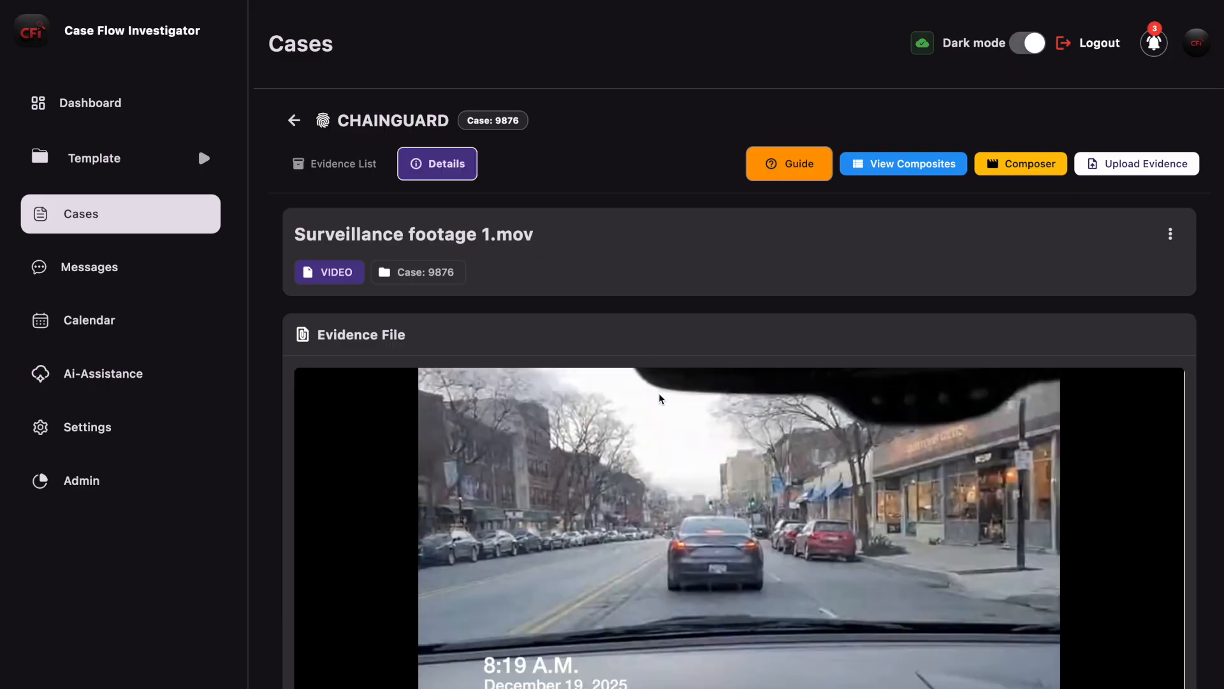
scroll(1177, 296, "down", 2)
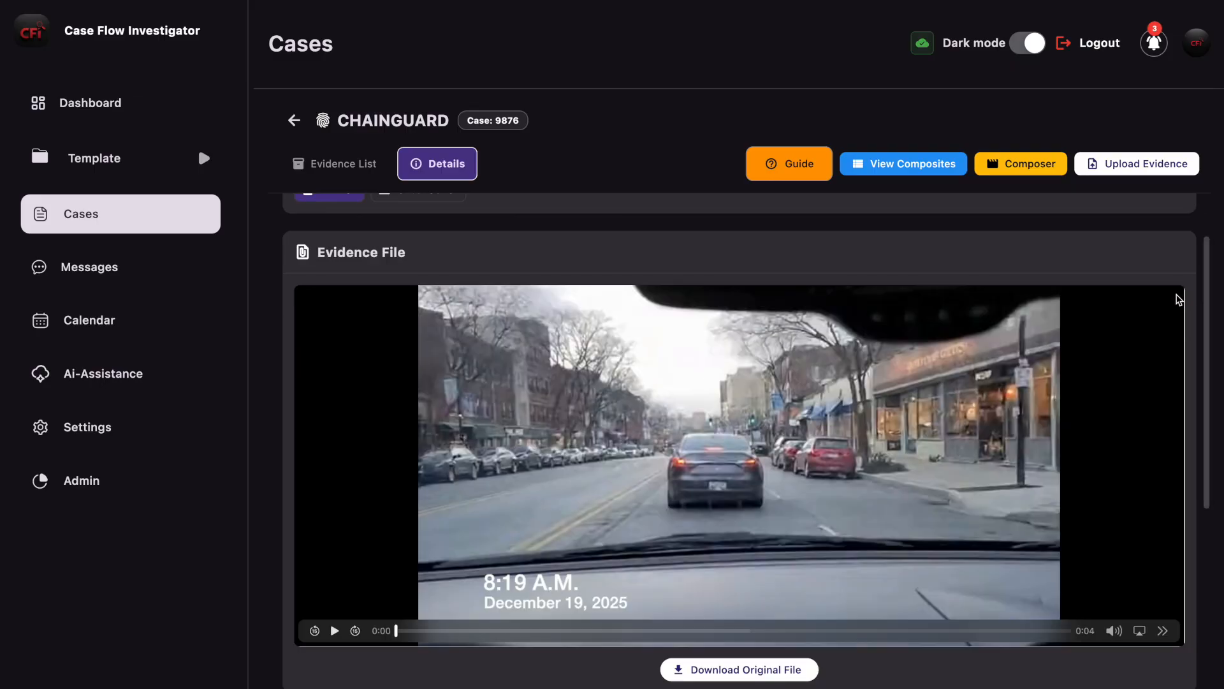
scroll(773, 539, "down", 3)
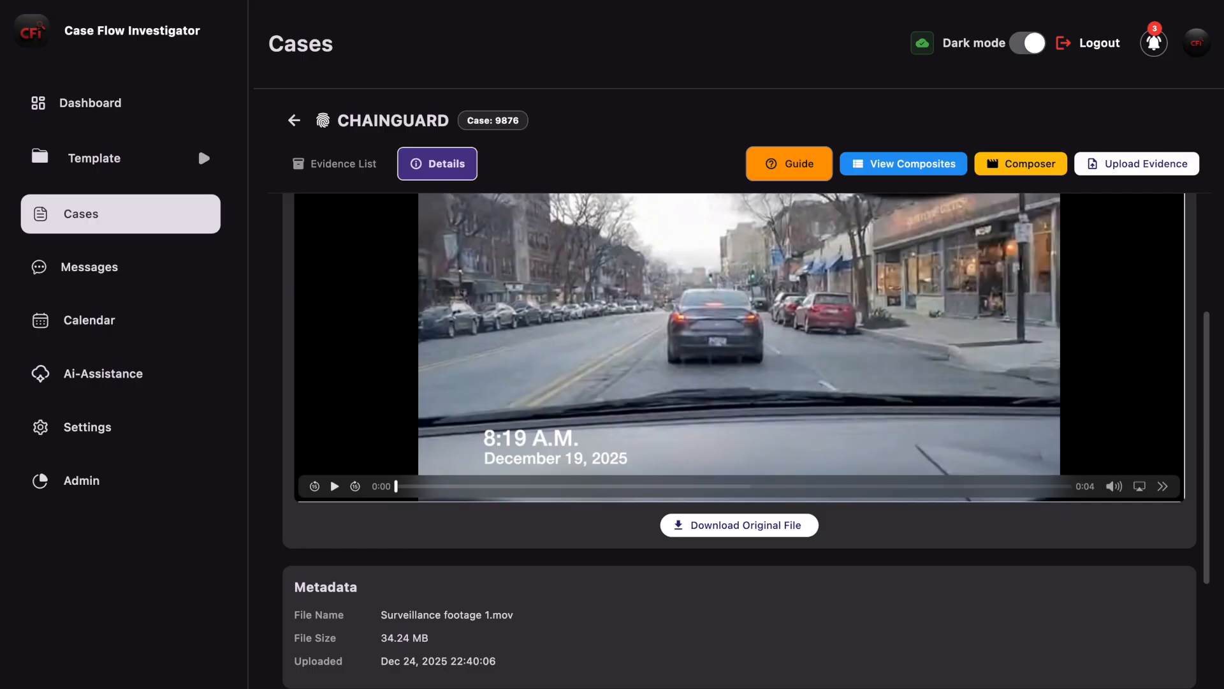
scroll(772, 547, "down", 2)
scroll(772, 550, "down", 2)
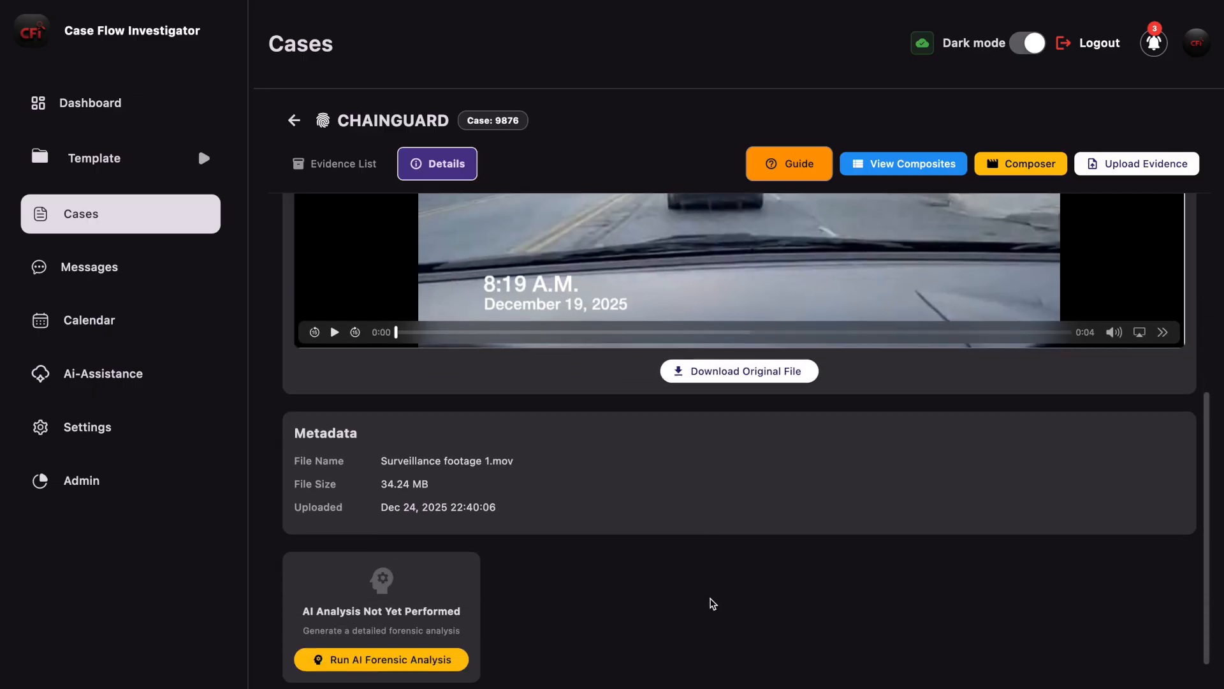
scroll(597, 575, "down", 2)
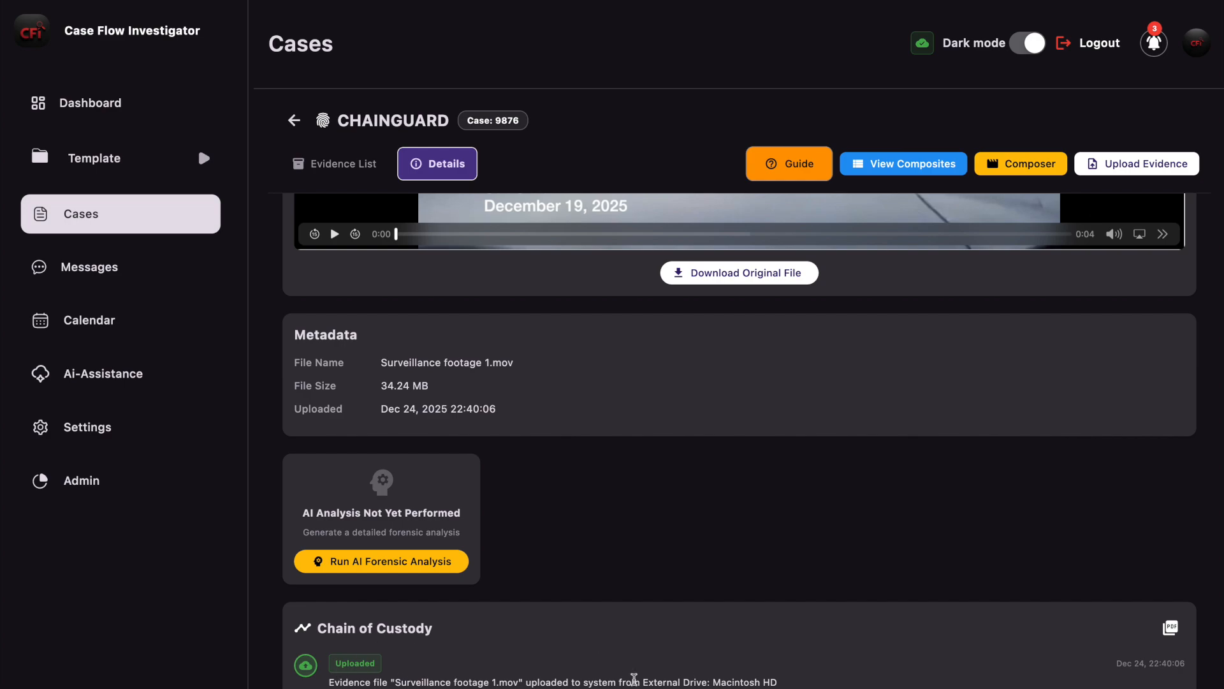
Step: Play the Surveillance footage 1.mov clip from its evidence details and return to the evidence list
scroll(870, 561, "up", 5)
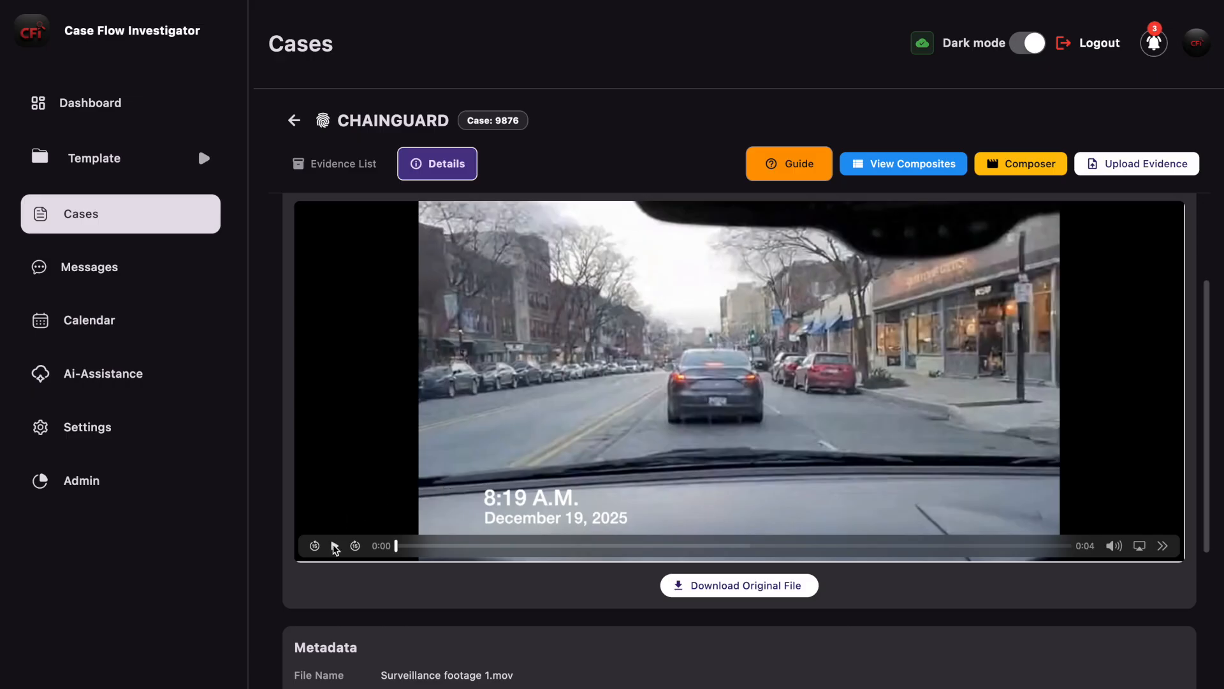
left_click(333, 545)
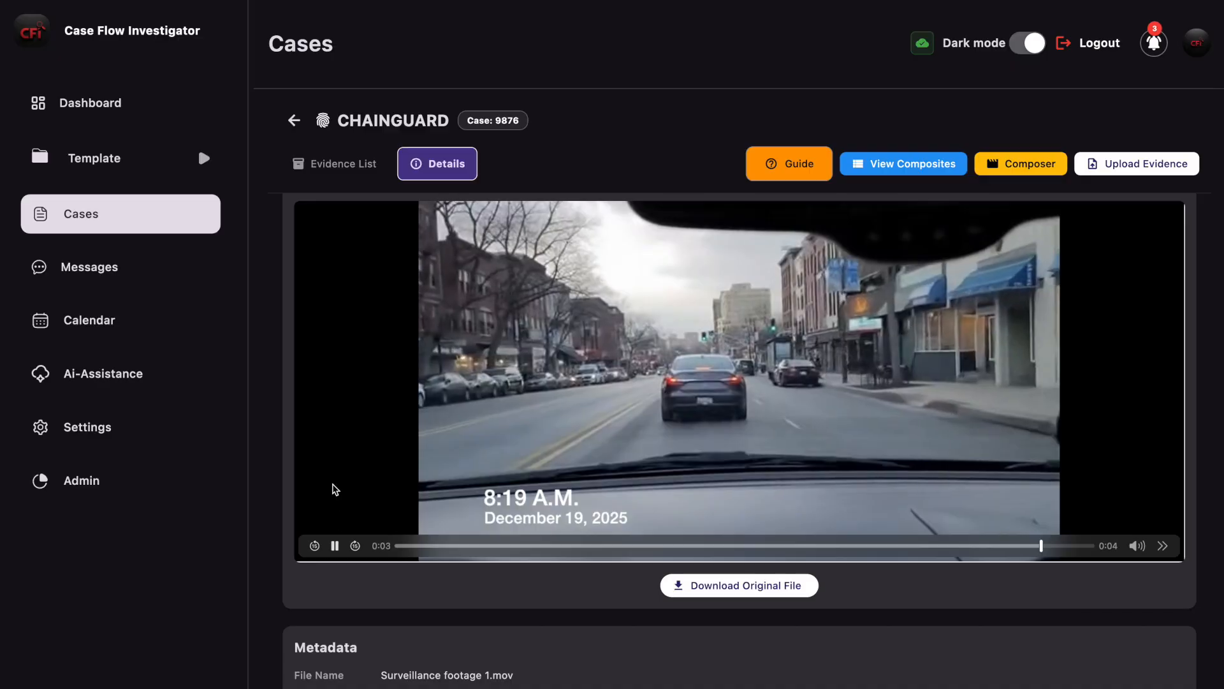
left_click(330, 168)
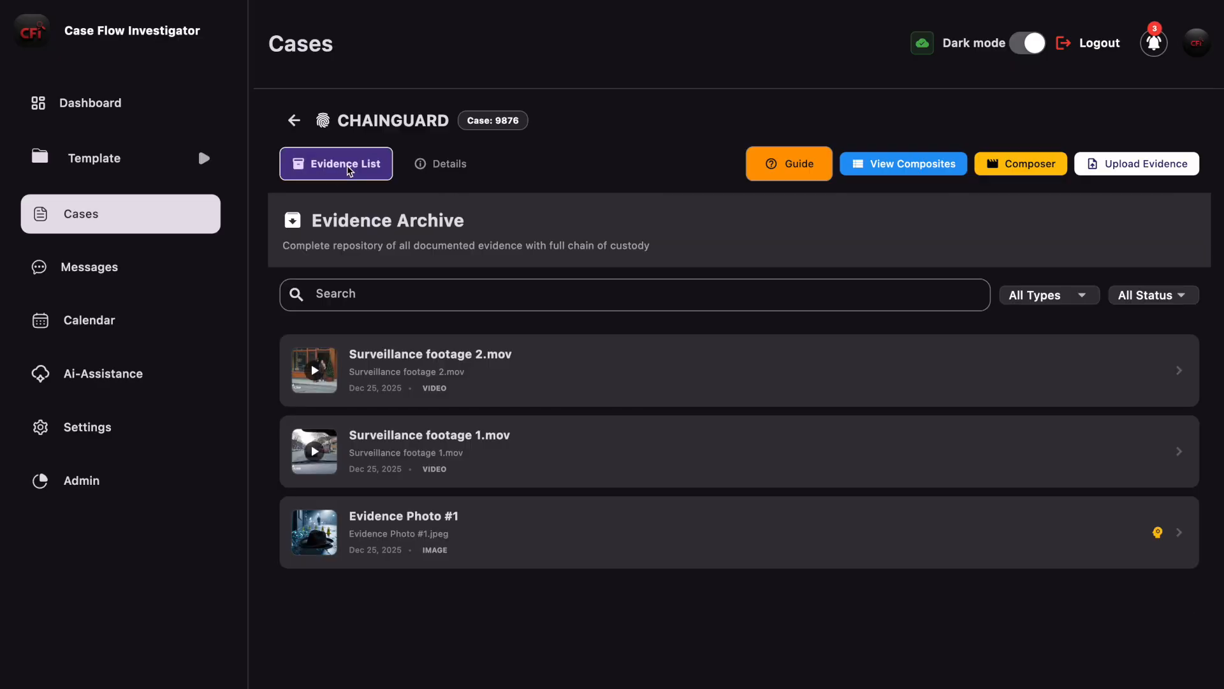
Step: Start a new composite and add Surveillance footage 1.mov, followed by Surveillance footage 2.mov, to its sequence timeline
left_click(1027, 162)
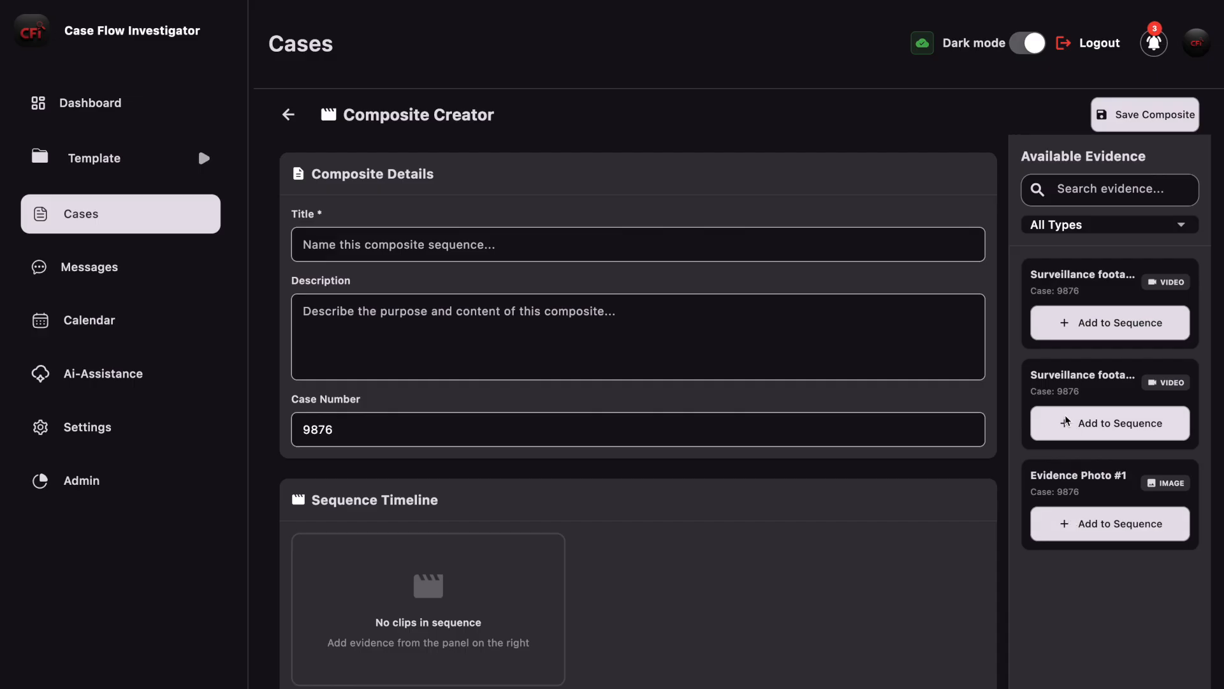
left_click(1087, 428)
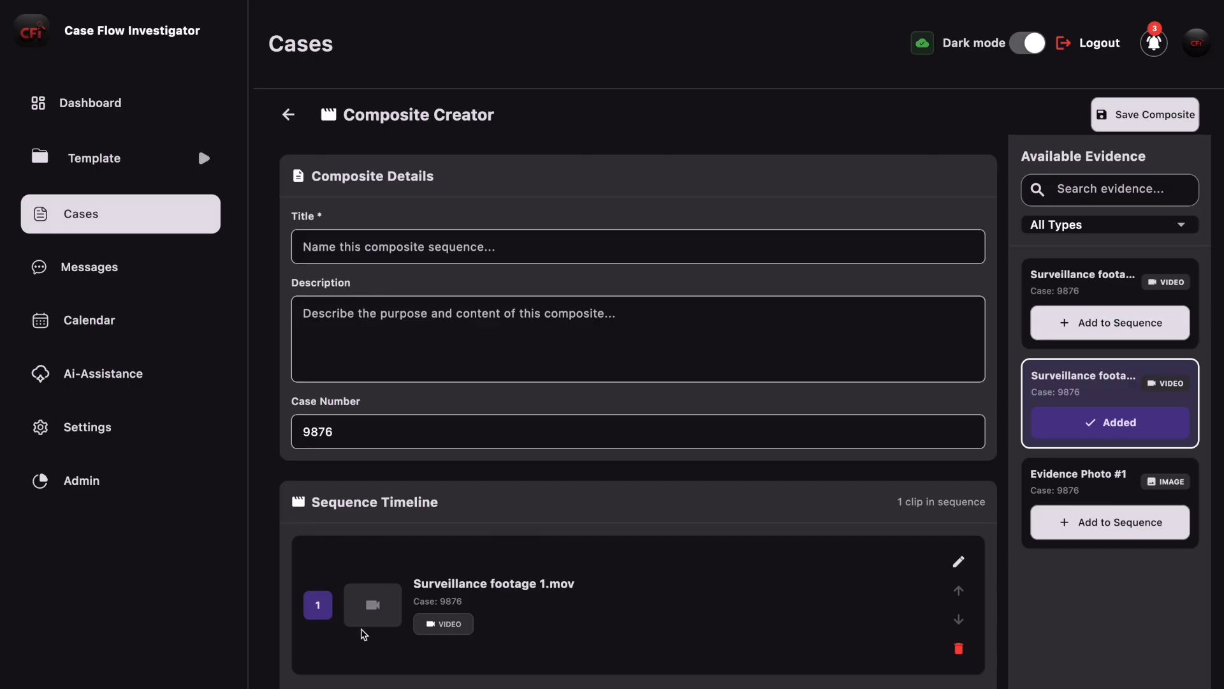
left_click(1129, 324)
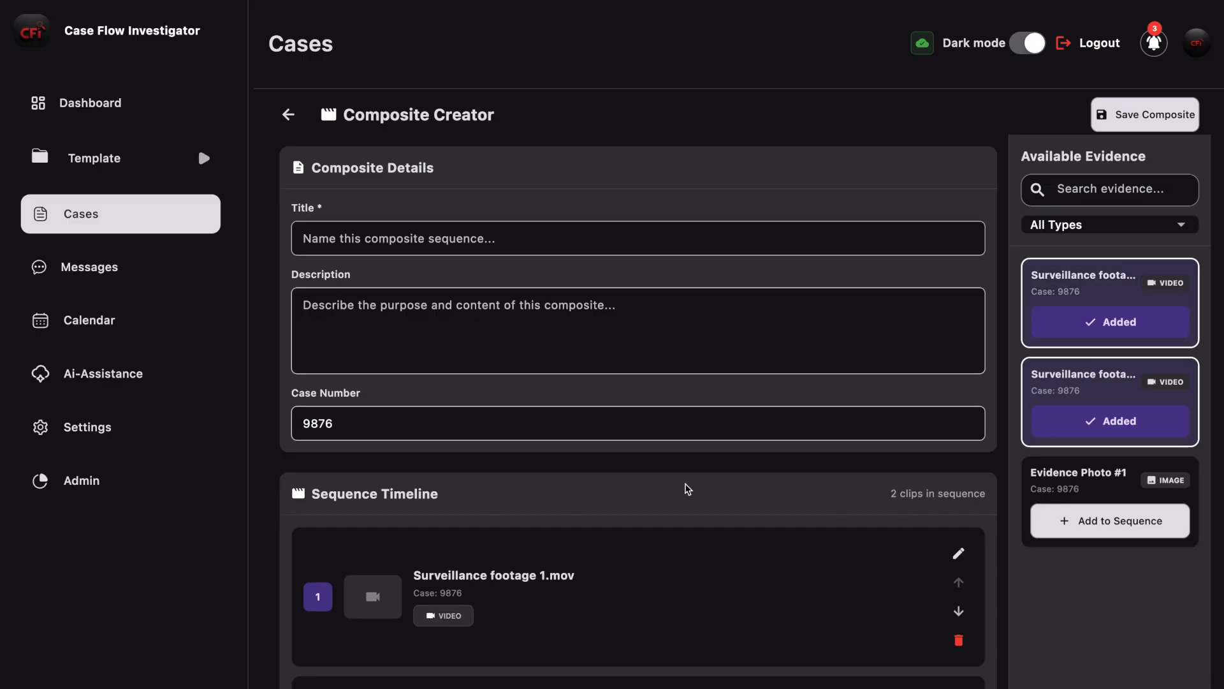
scroll(961, 472, "down", 2)
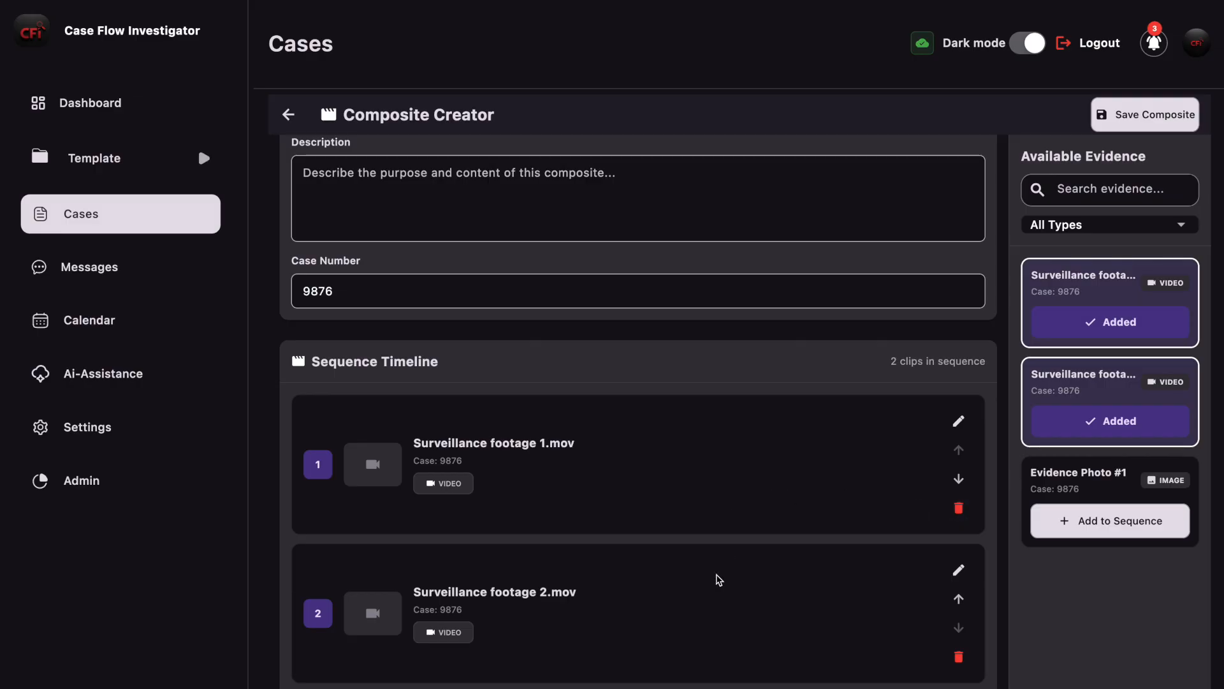
scroll(718, 579, "down", 1)
scroll(718, 579, "up", 3)
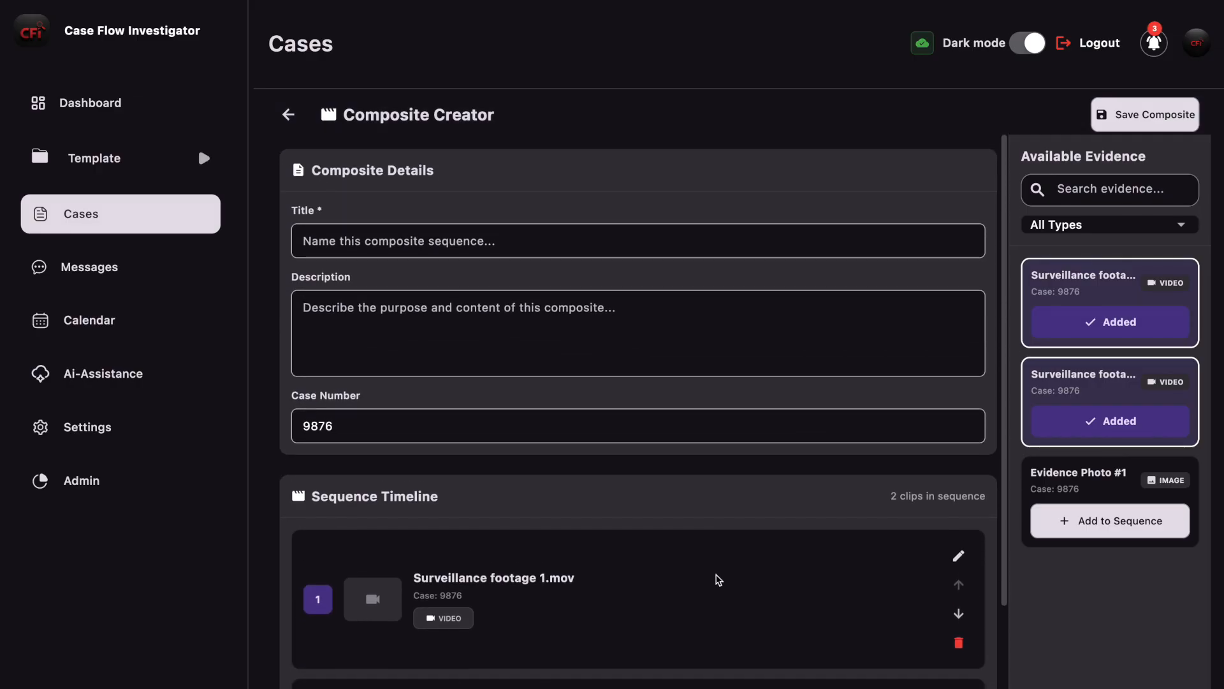
Step: Title the composite "Surveillance Footage Case #9876" and save it
left_click(569, 243)
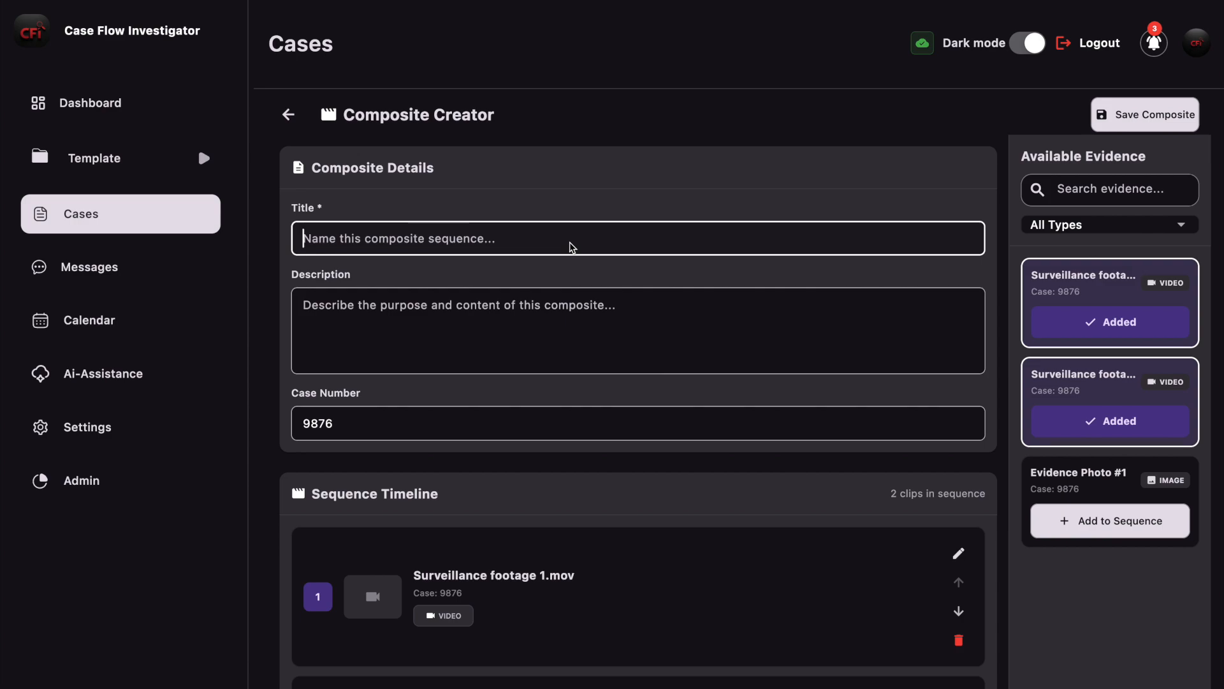
type("Surveillance ")
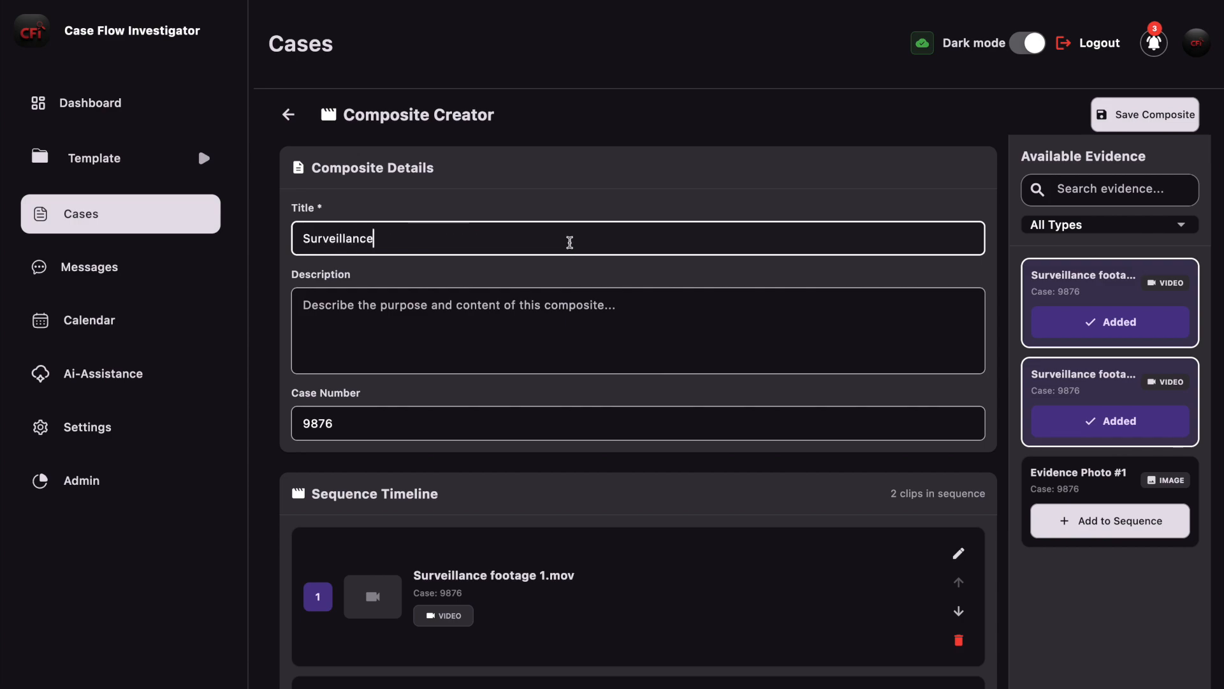
type("Footage Case #9876")
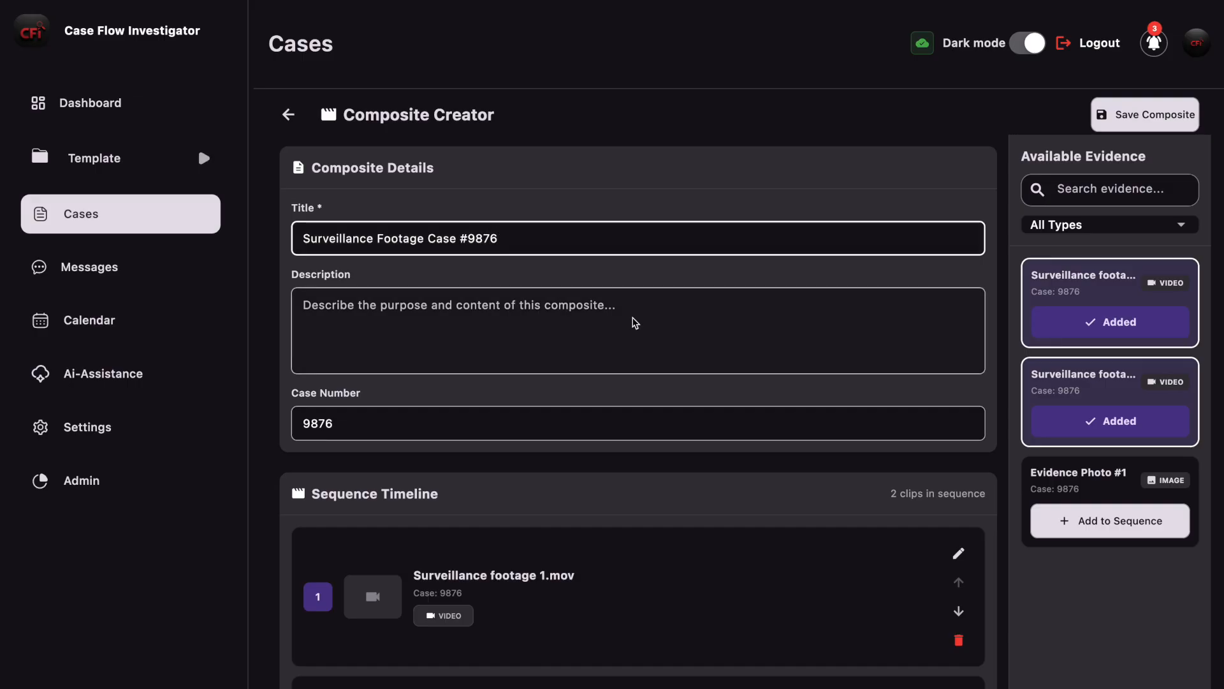
scroll(853, 255, "down", 2)
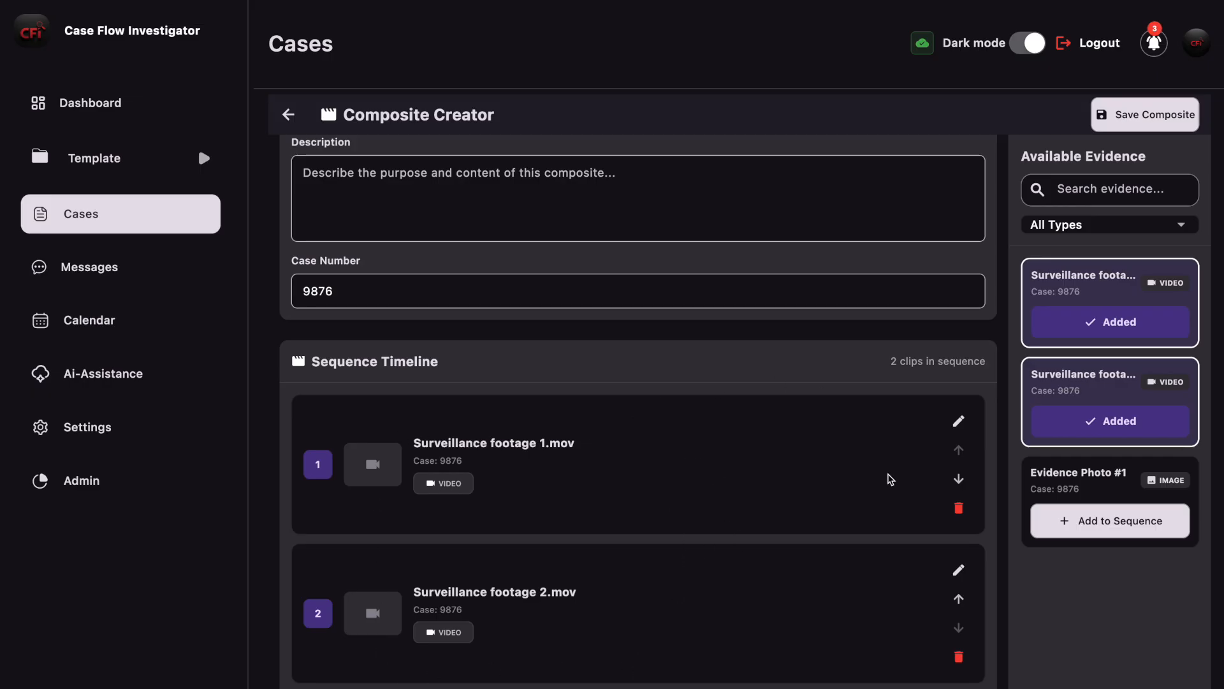
scroll(889, 476, "up", 2)
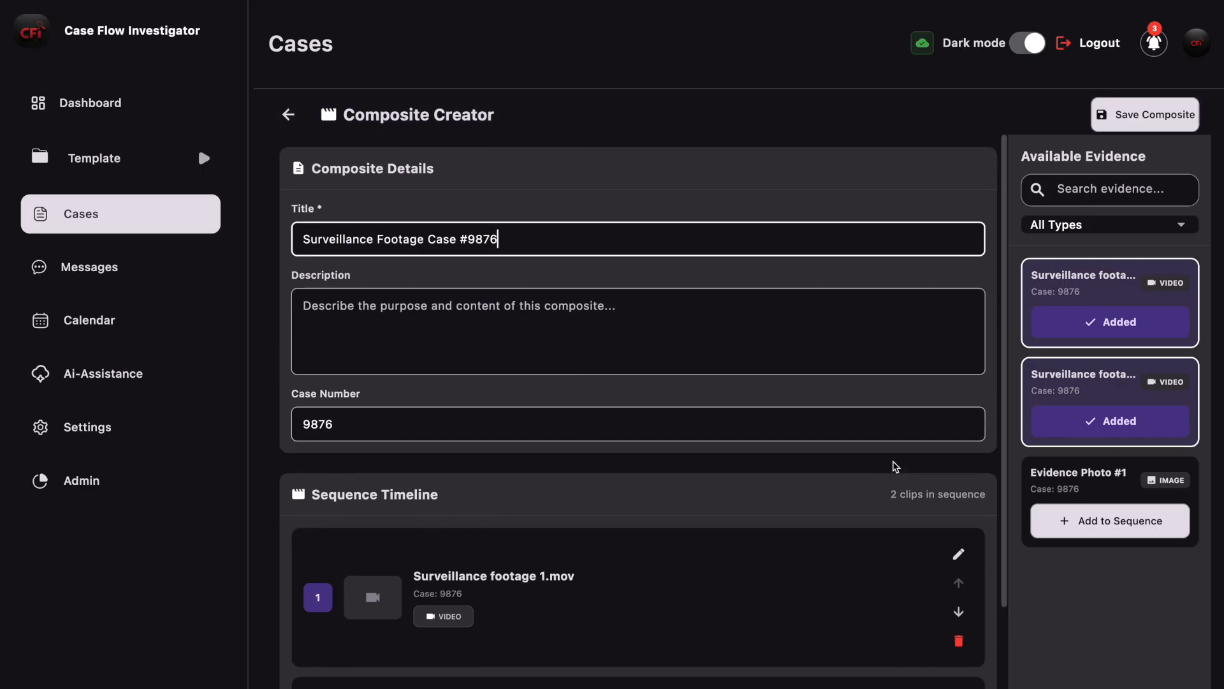
left_click(1145, 120)
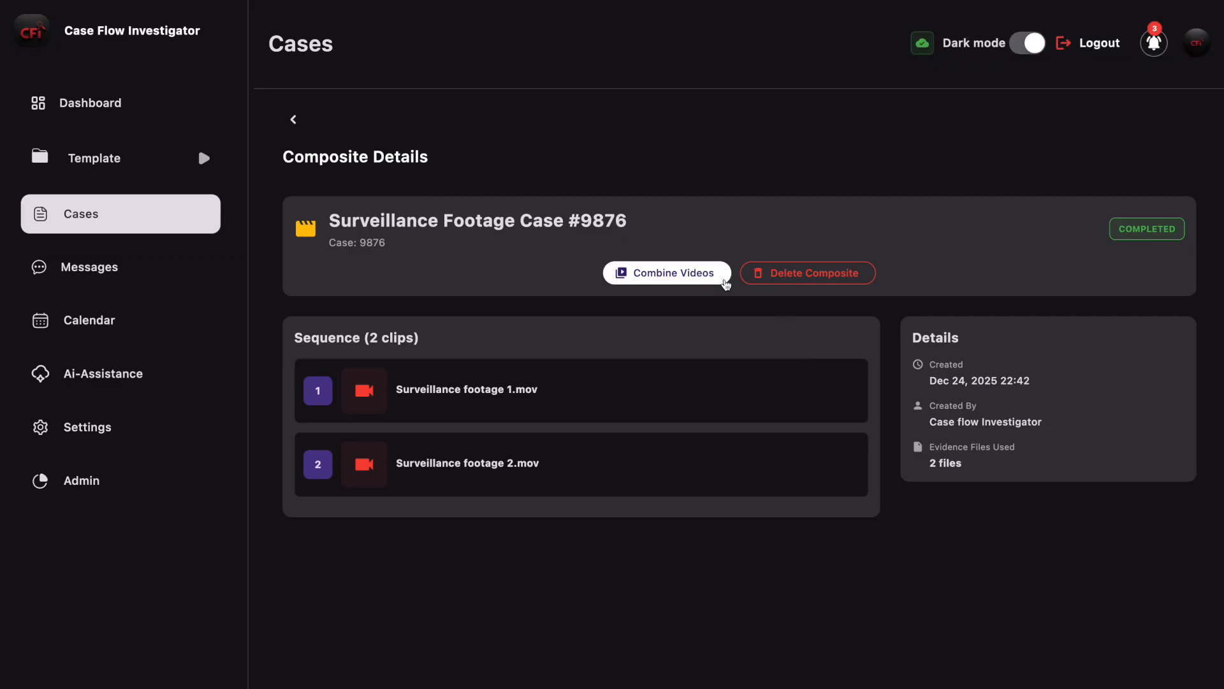
Step: Combine the composite's two clips into one video and download it to the Desktop under the suggested file name
left_click(670, 274)
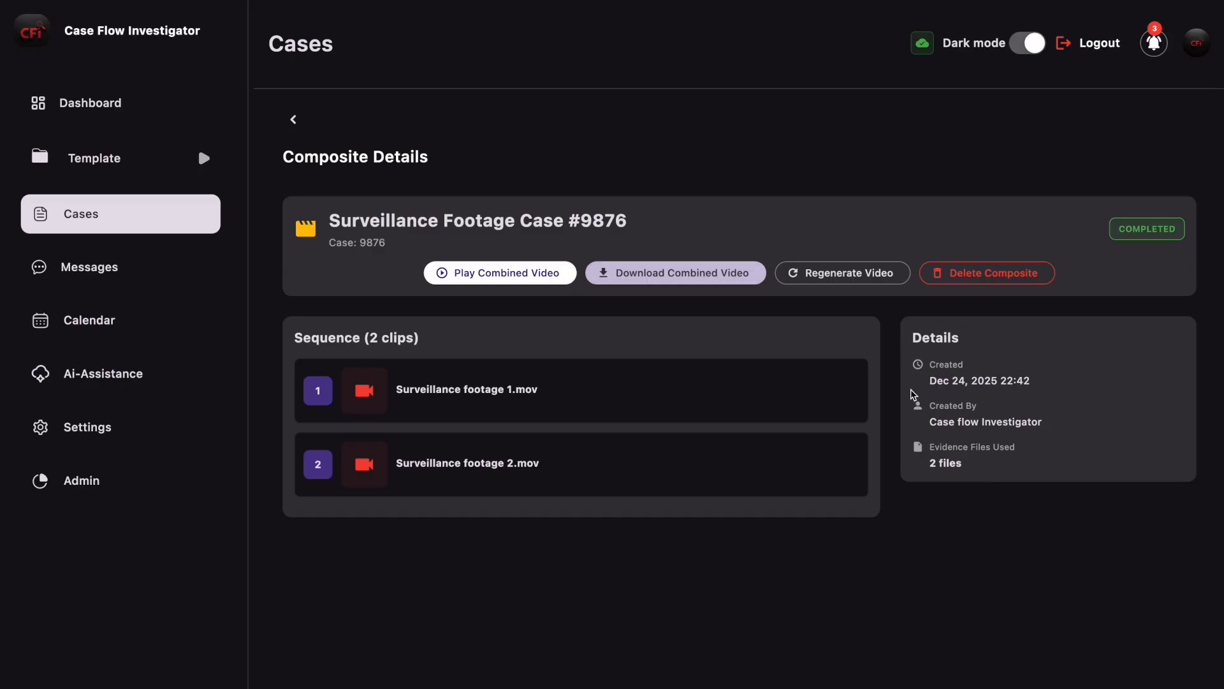
left_click(665, 271)
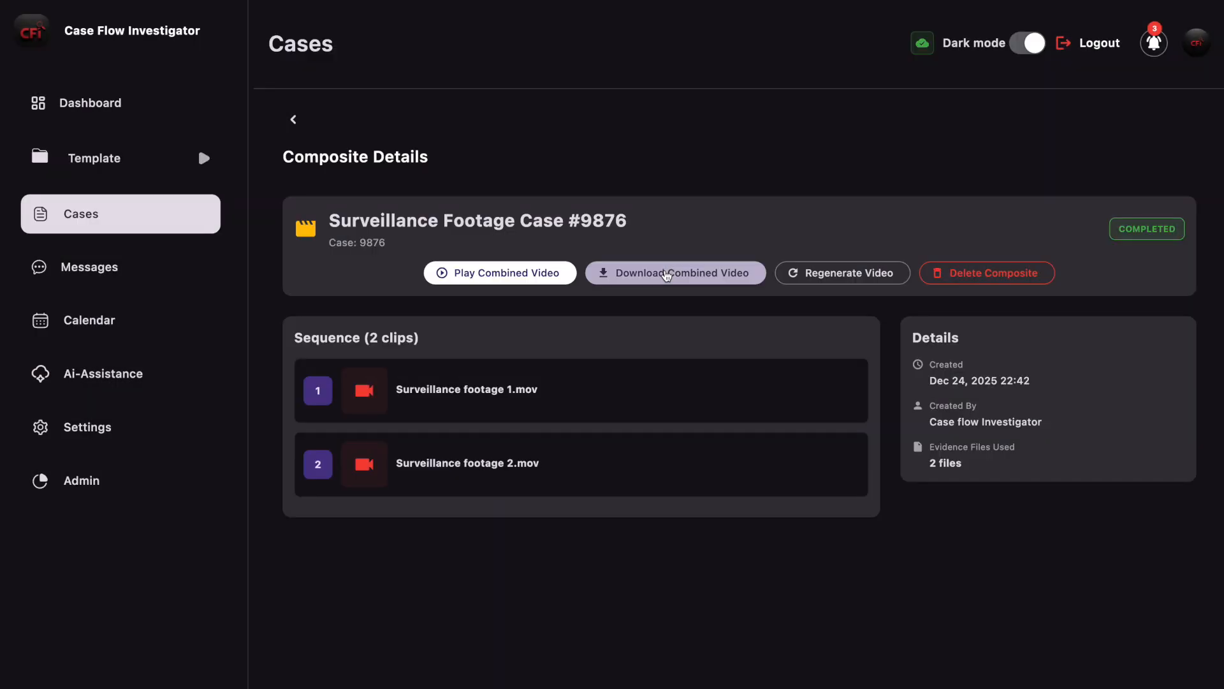
left_click(667, 274)
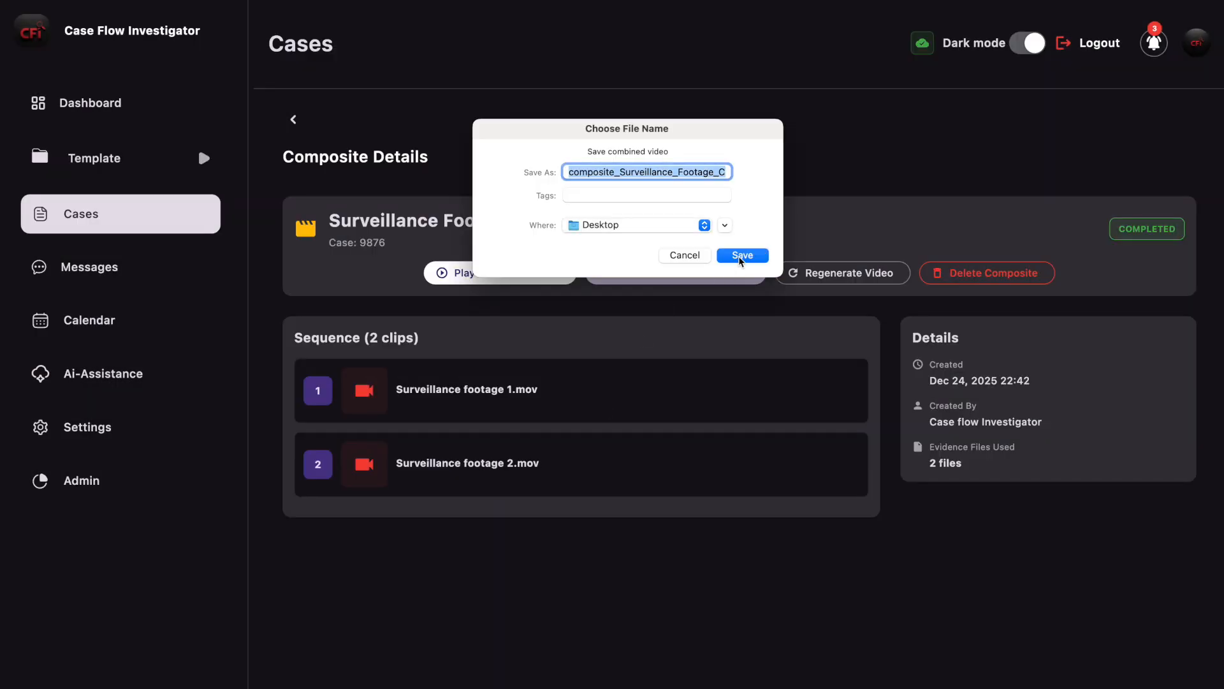
left_click(743, 256)
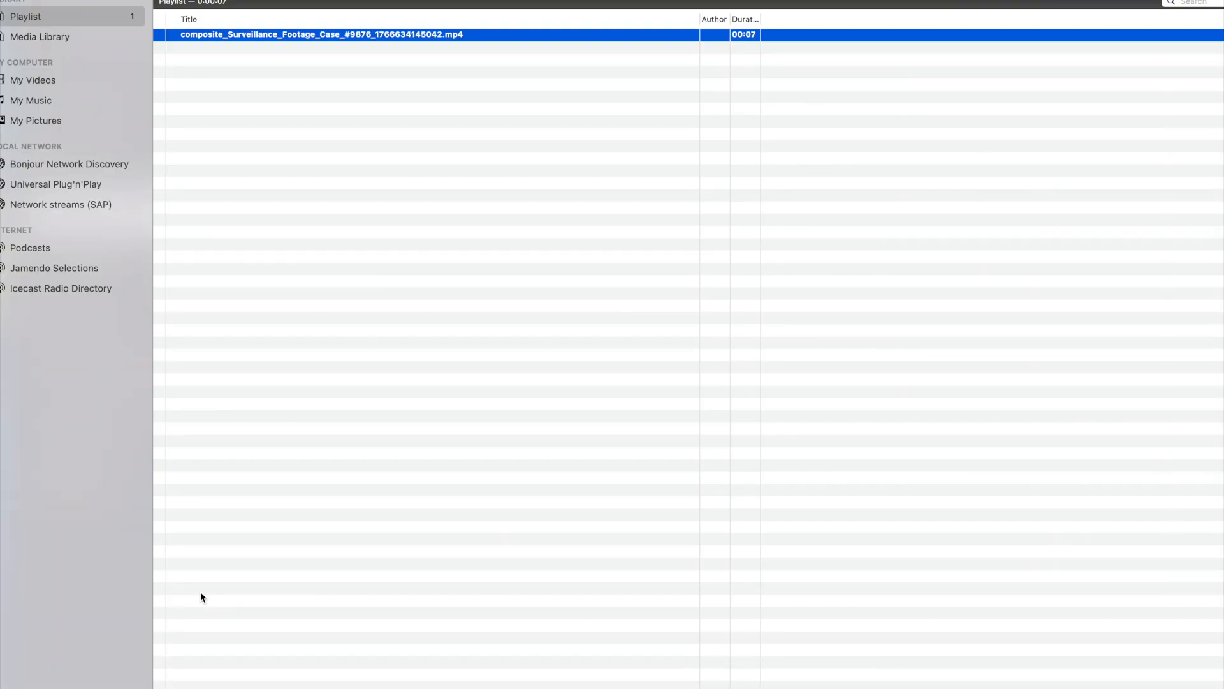
key("super+Tab")
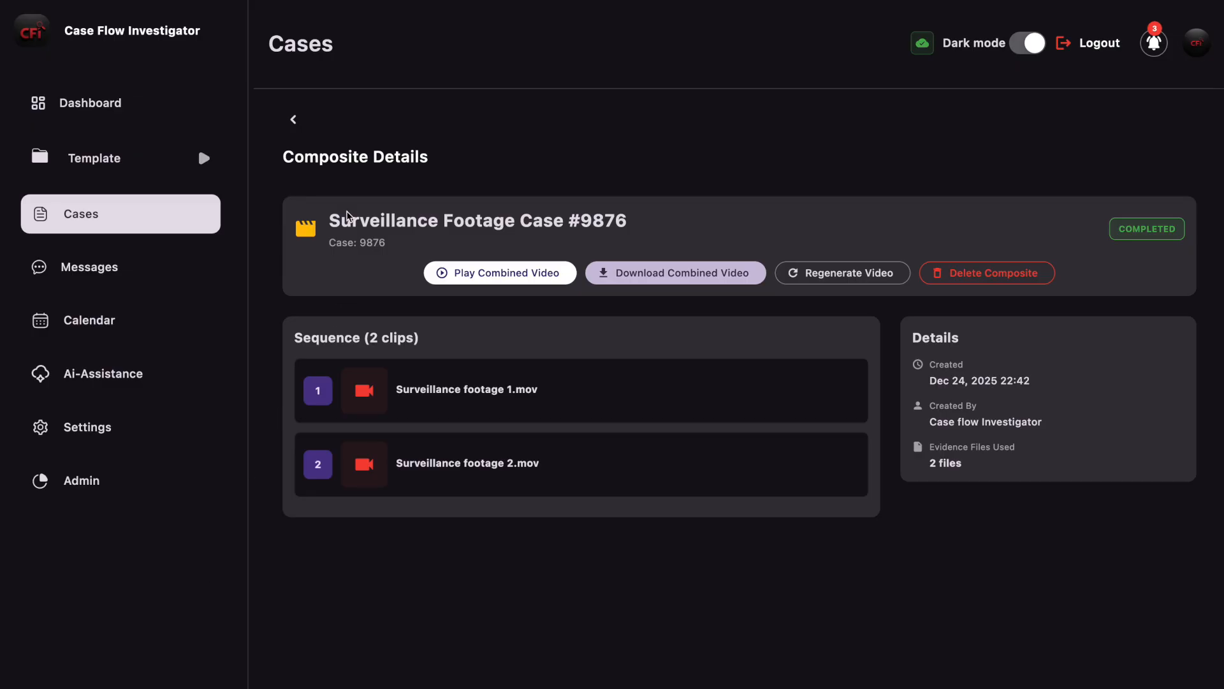
Step: Reopen Surveillance footage 1.mov to check its chain of custody for the composite entry, and return to the evidence list
left_click(294, 121)
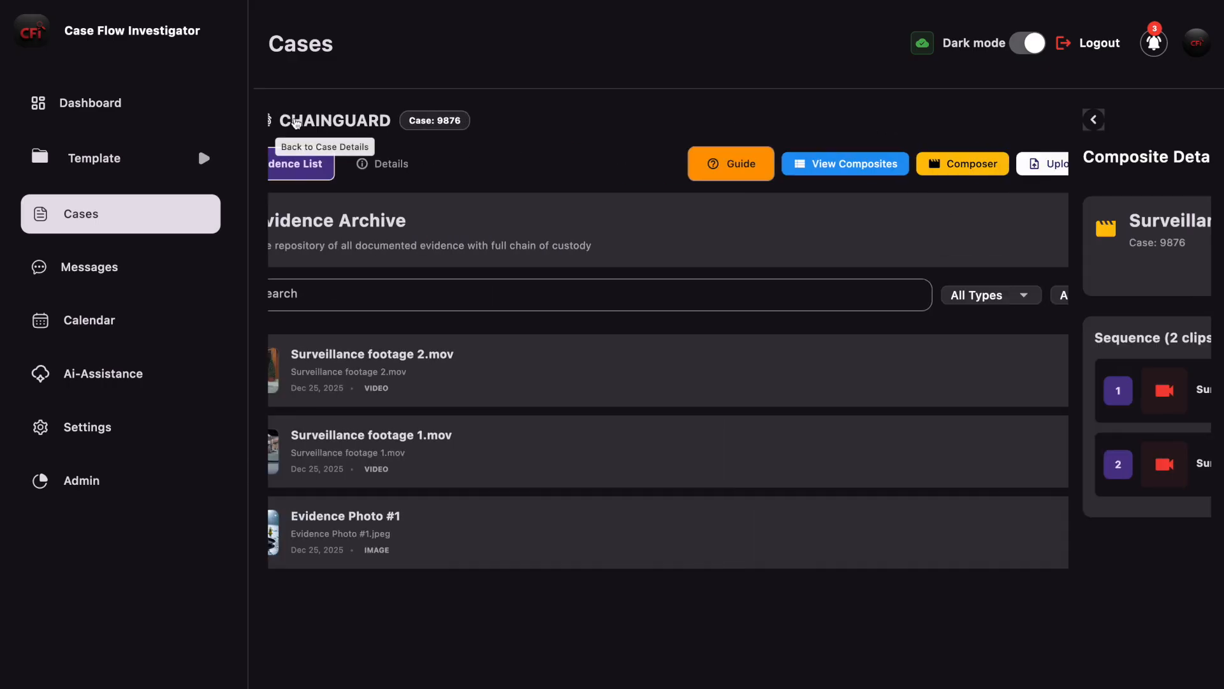
left_click(574, 467)
scroll(625, 269, "down", 4)
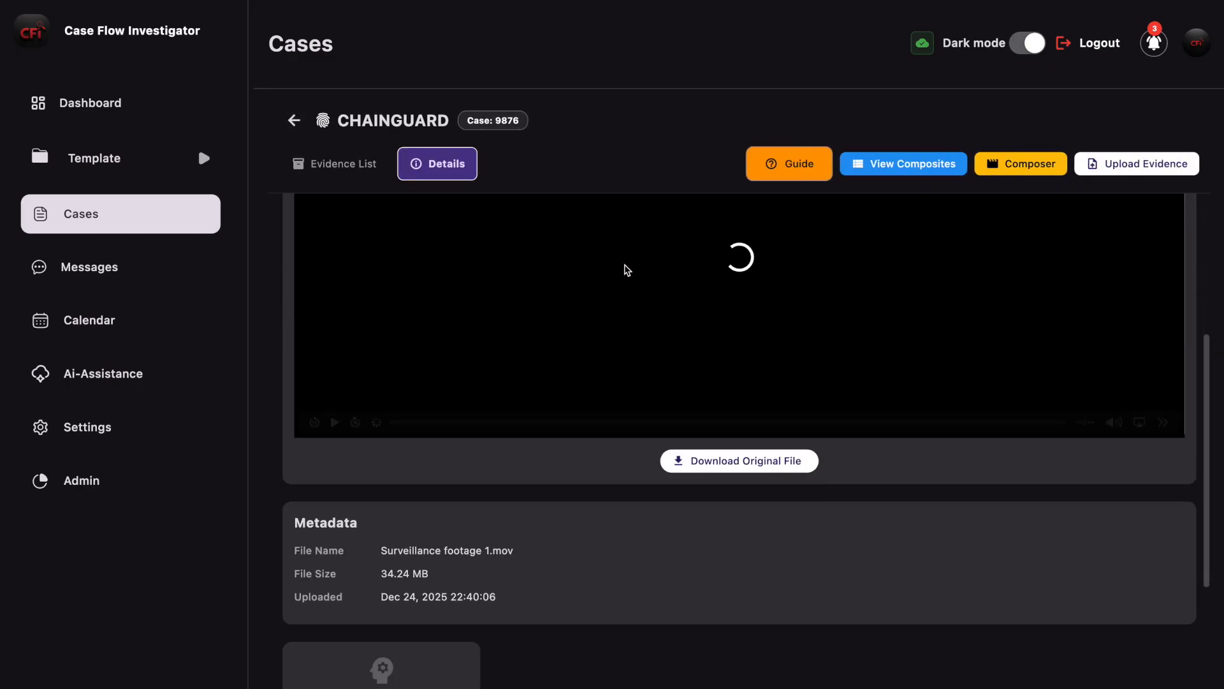
scroll(625, 268, "down", 5)
scroll(650, 489, "up", 1)
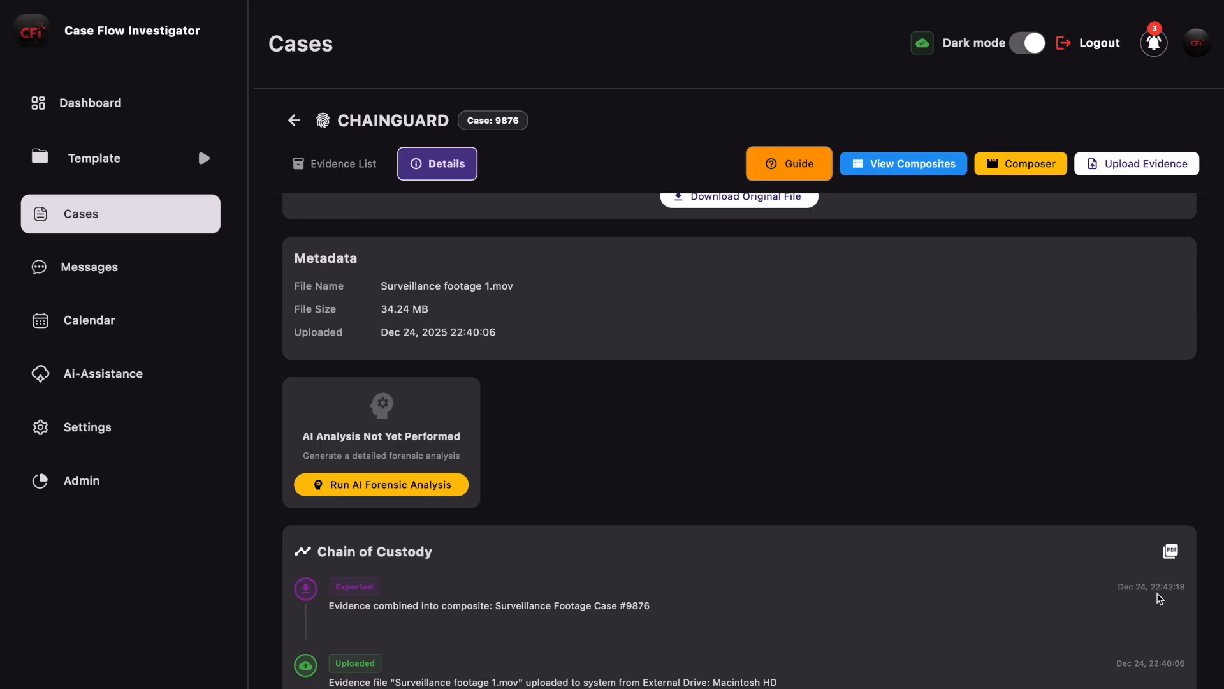
scroll(1167, 602, "up", 7)
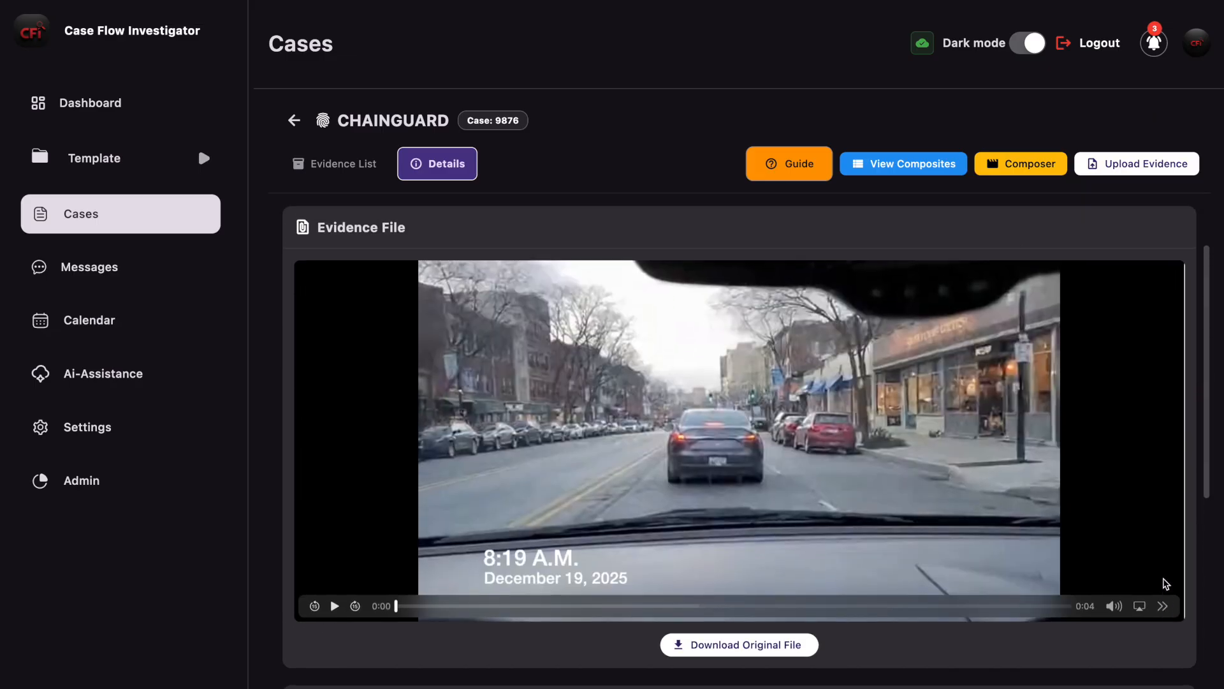
left_click(314, 162)
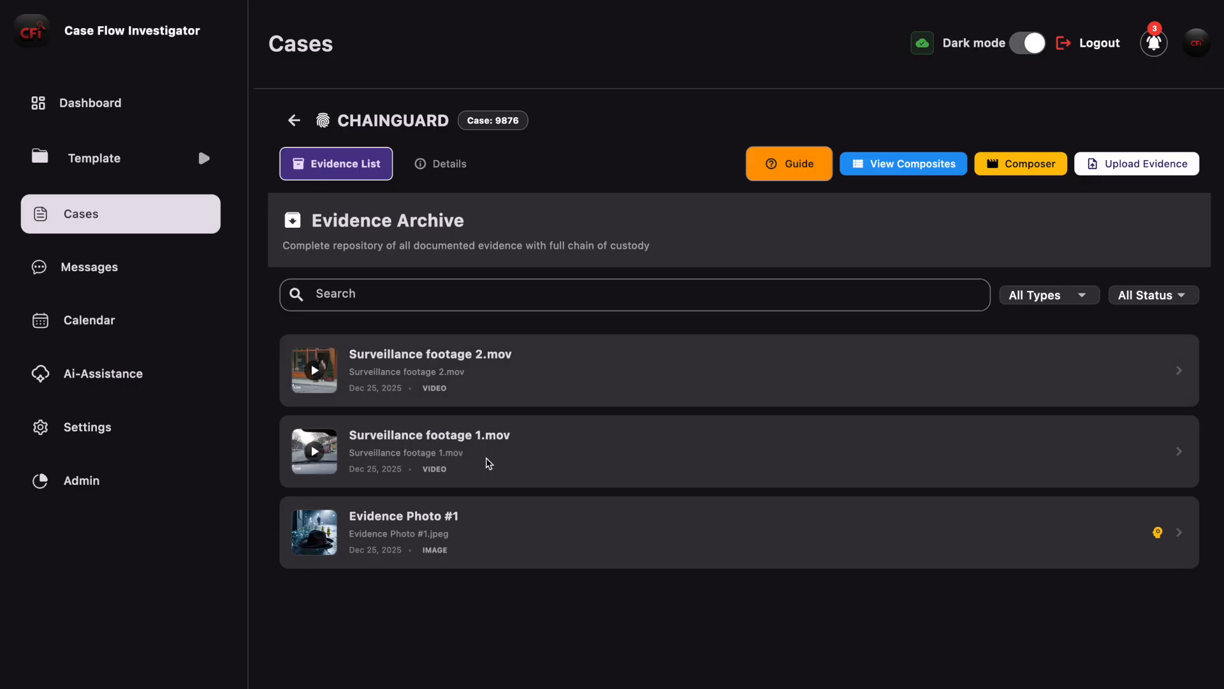